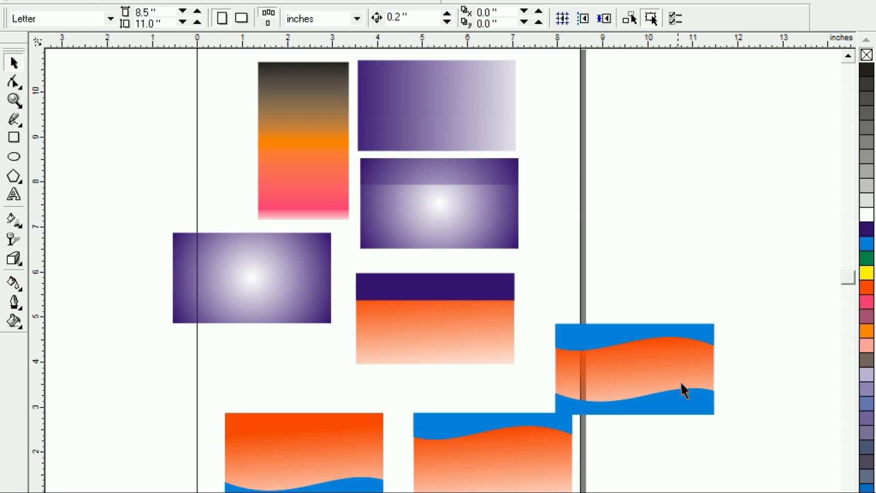
Recolour the wave design crossing the page's right edge: upper band dark purple, lower band green, gradient background blue
click(598, 376)
key(shift+F2)
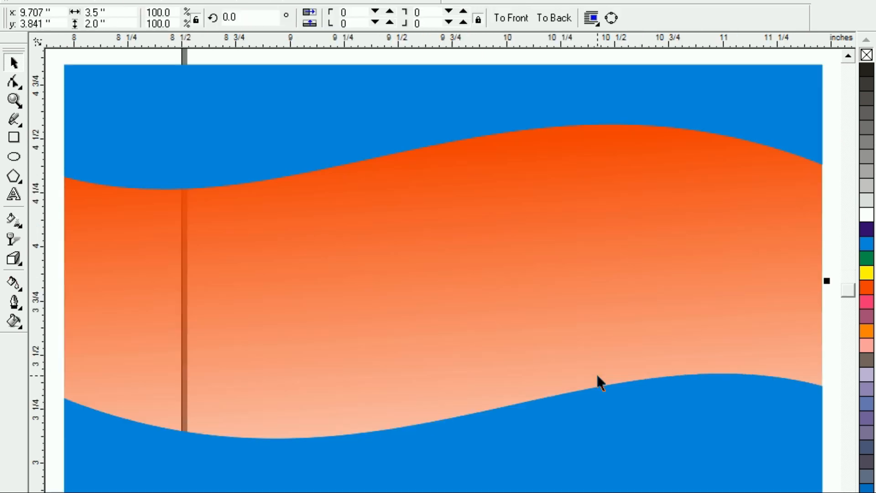
click(245, 123)
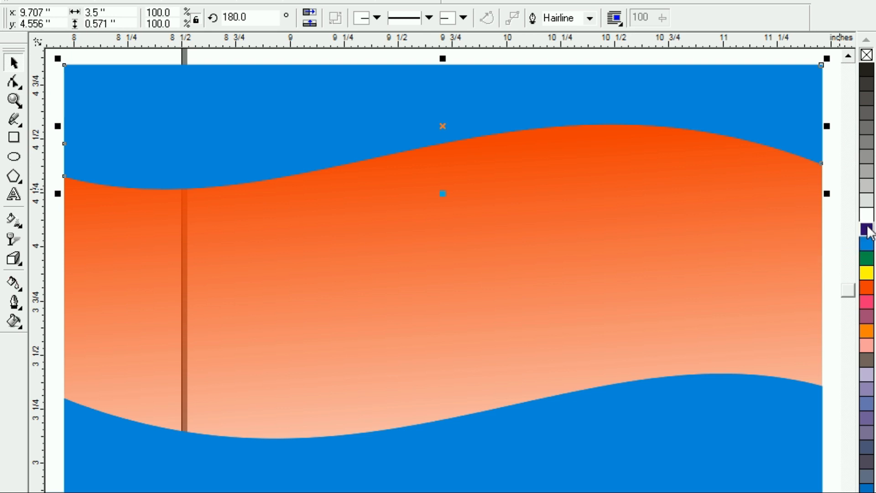
click(867, 229)
click(673, 440)
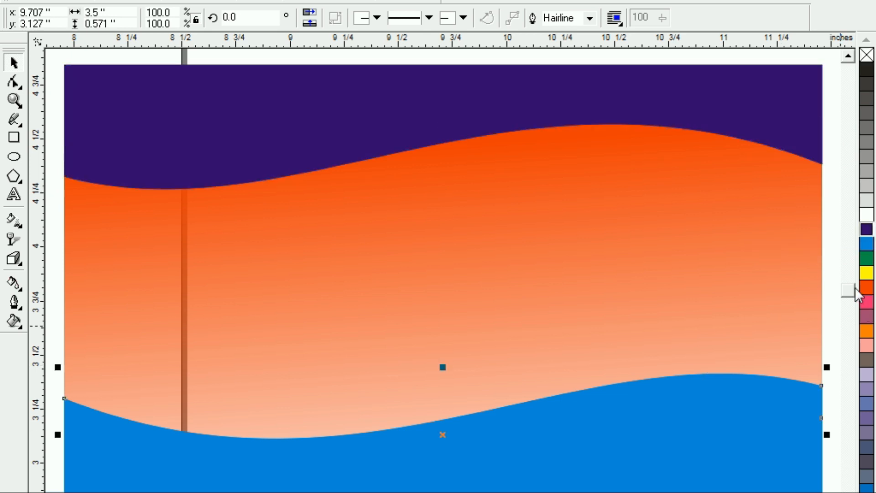
click(867, 258)
click(730, 280)
click(866, 244)
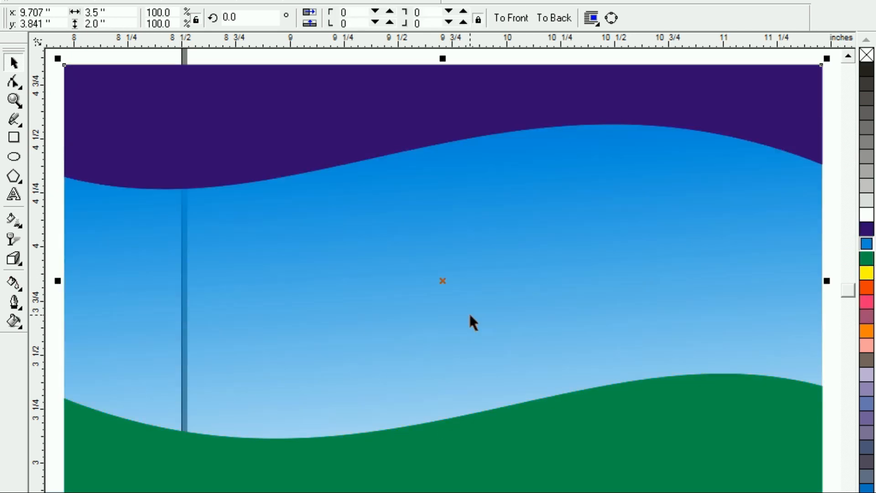
key(F3)
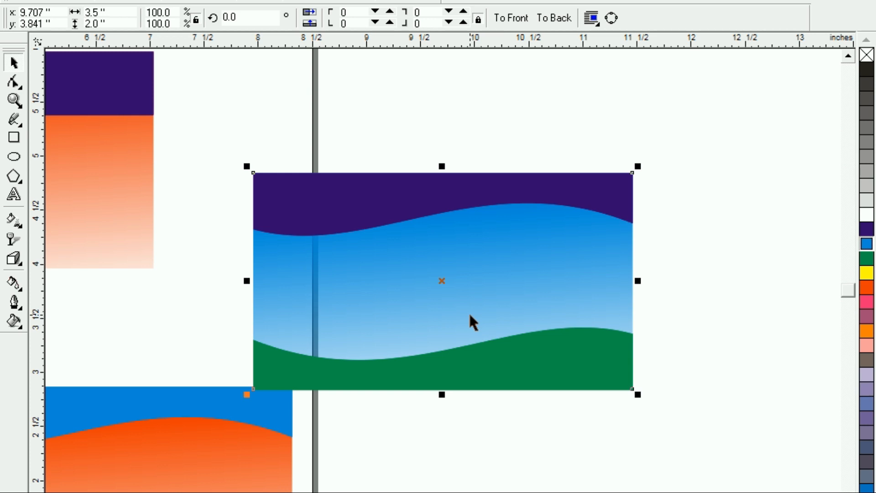
key(F3)
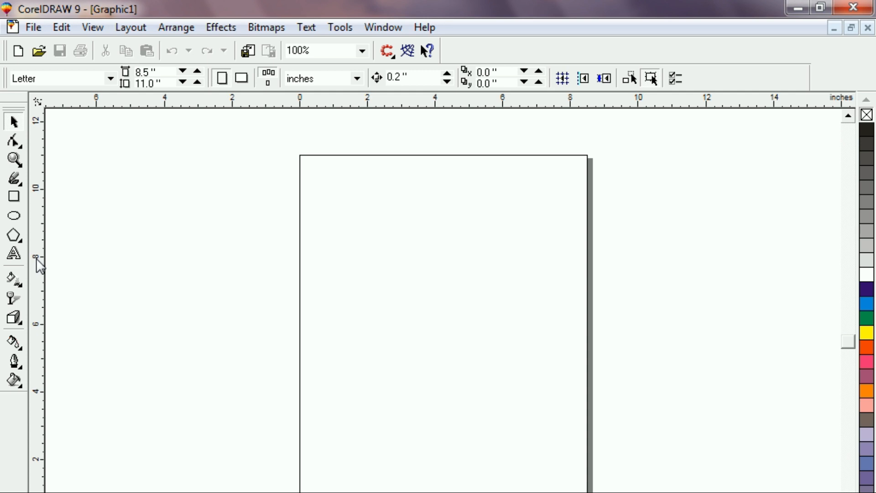
Draw a rectangle near the top of the blank page and size it to 3.5 by 2 inches
click(14, 196)
drag(323, 183, 449, 252)
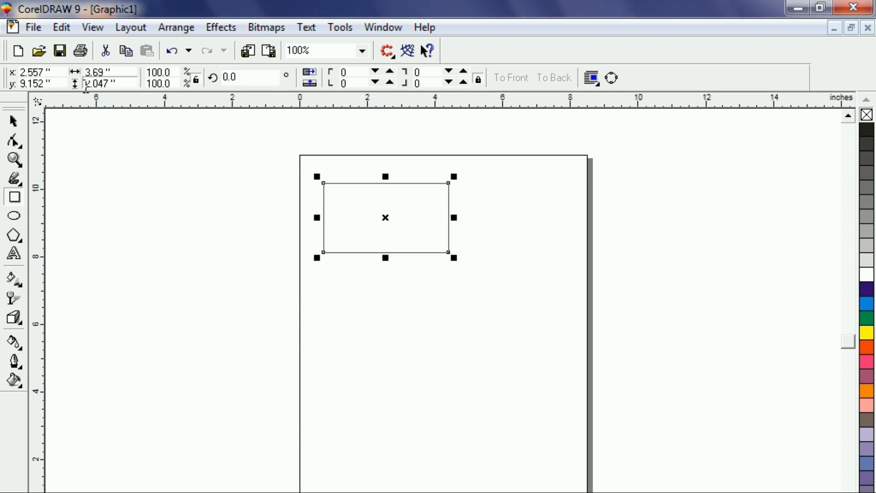
click(120, 72)
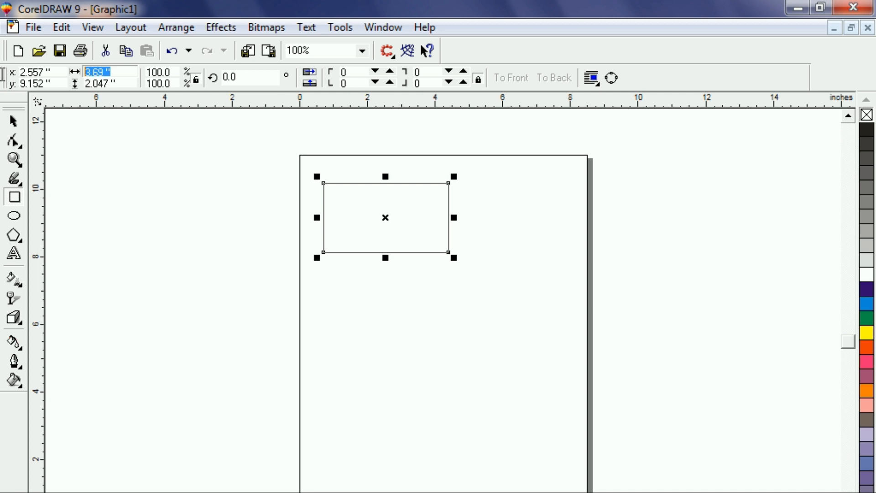
text(3.5)
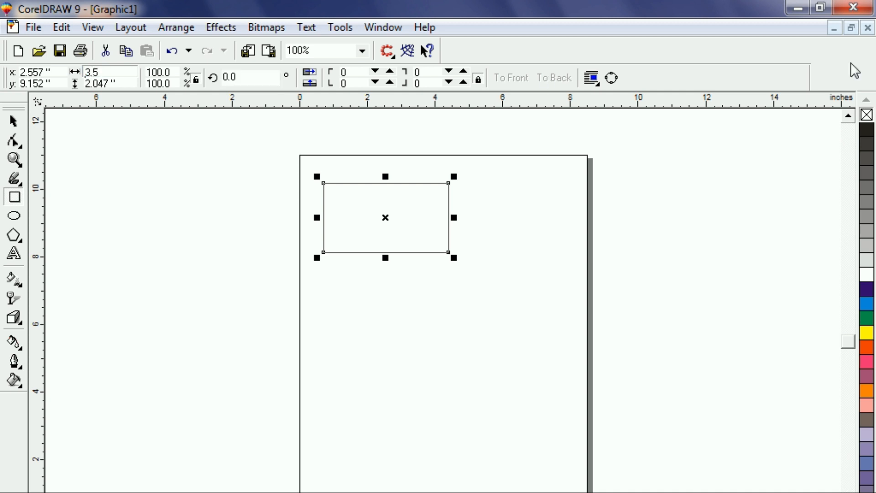
key(Tab)
text(2)
key(Return)
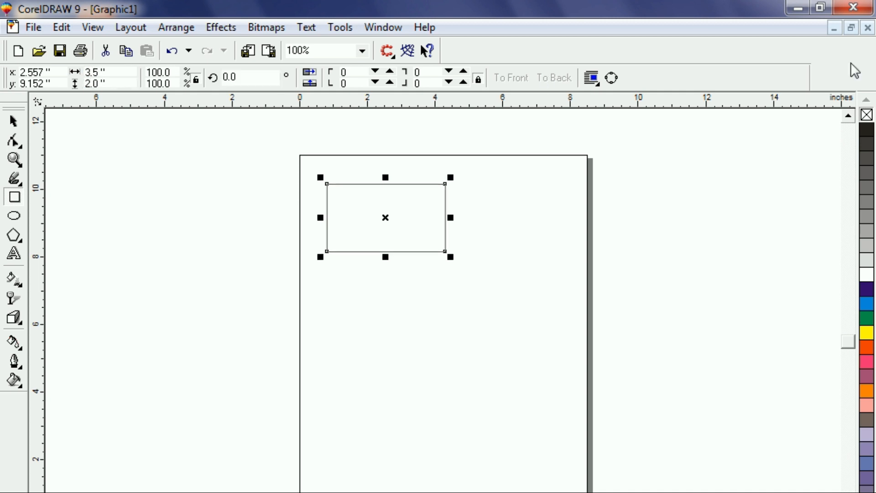
Move the rectangle straight down the page and place a duplicate of it above
click(14, 121)
click(385, 234)
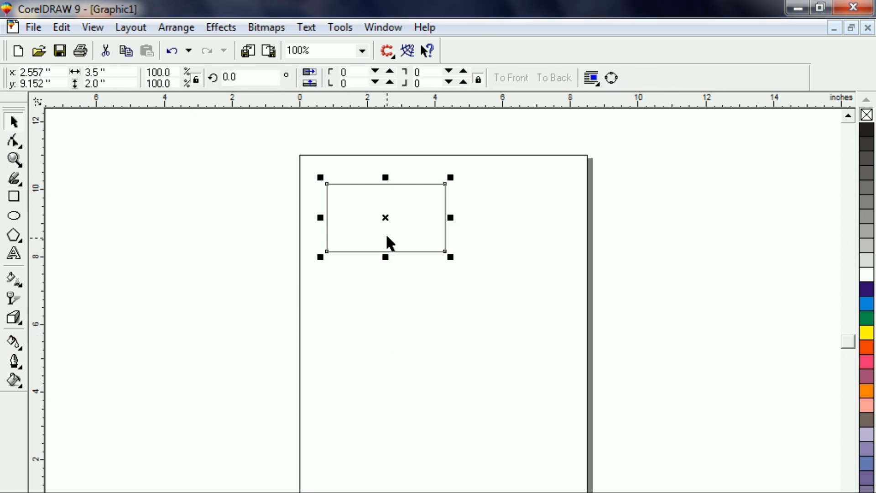
drag(386, 220, 387, 307)
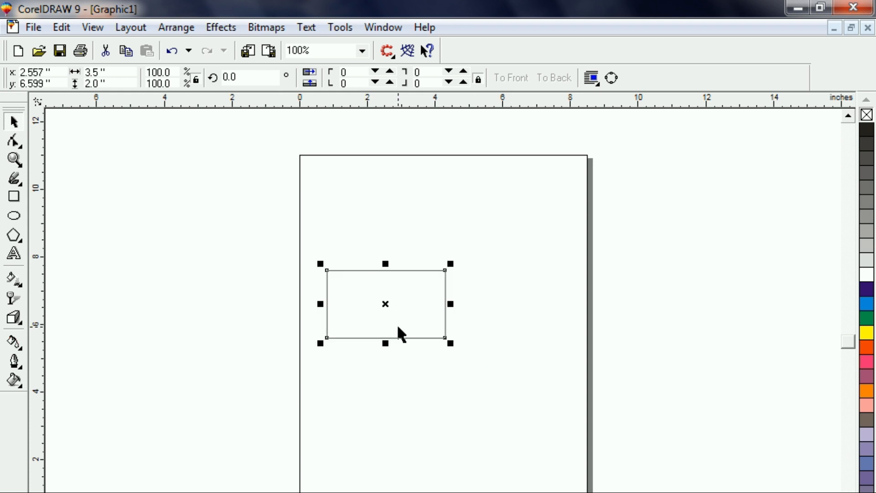
drag(387, 315, 379, 212)
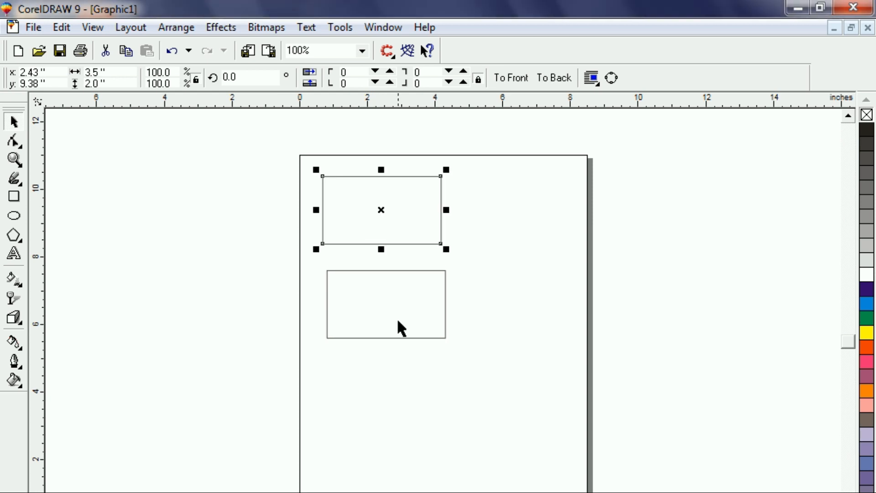
Rotate the lower rectangle 90 degrees and position it below the horizontal one, roughly aligned with its left edge
click(398, 320)
click(231, 76)
text(90)
key(Return)
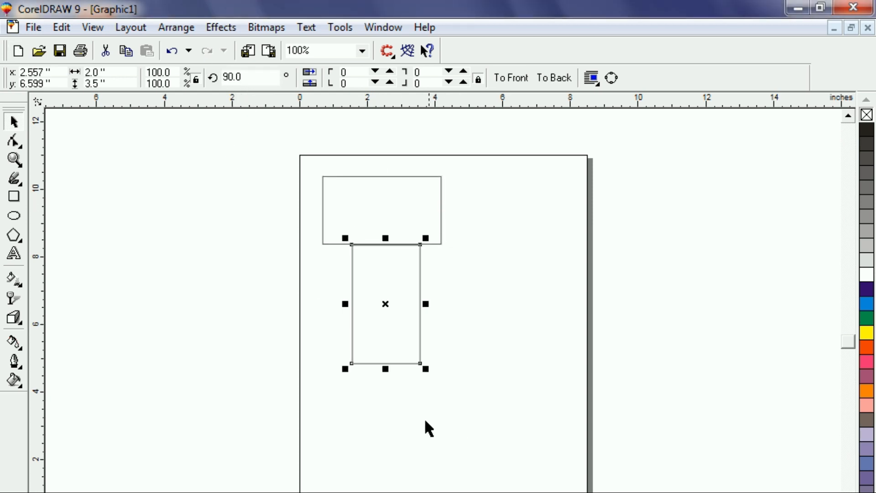
drag(386, 307, 359, 330)
click(355, 243)
click(243, 243)
click(200, 261)
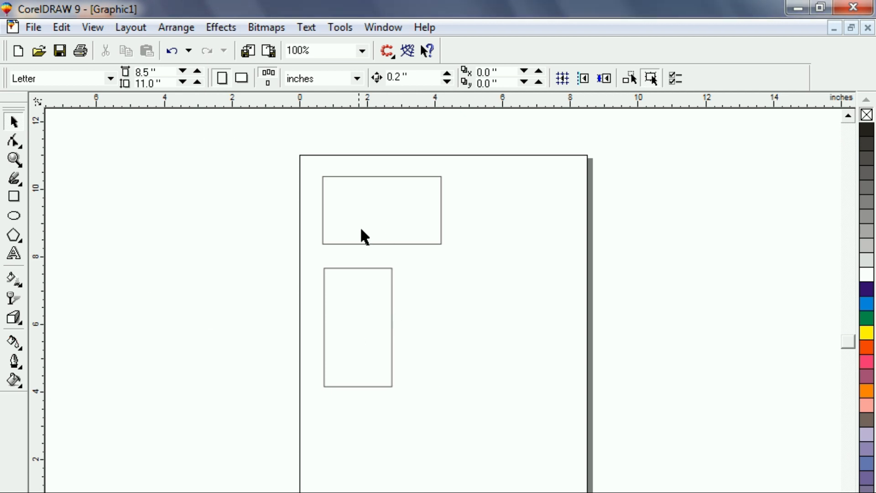
click(367, 242)
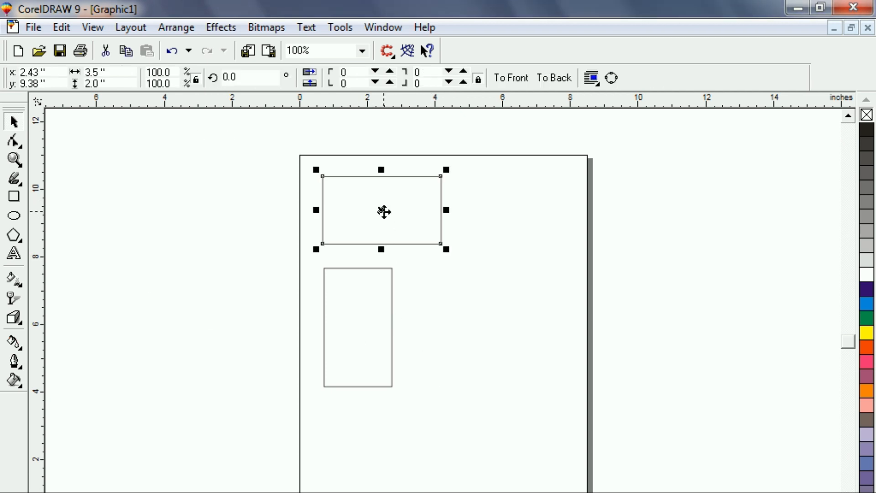
key(shift+F2)
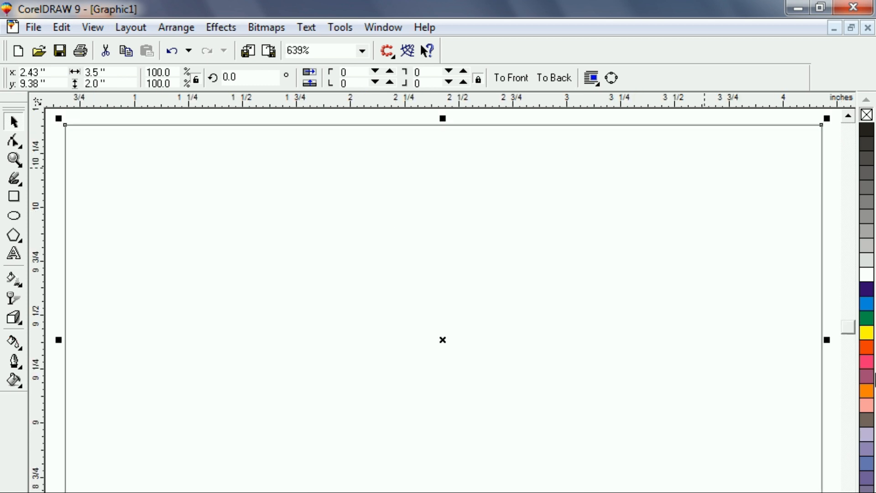
key(F3)
click(136, 236)
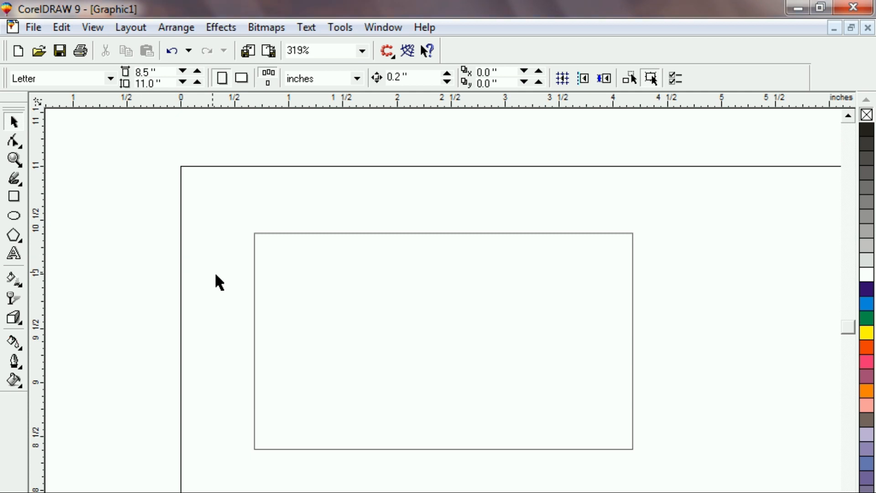
click(271, 308)
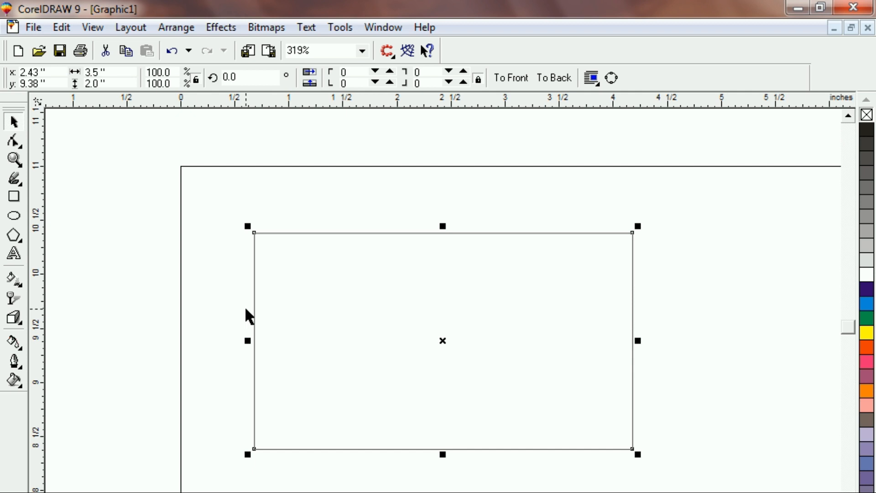
click(216, 280)
click(329, 331)
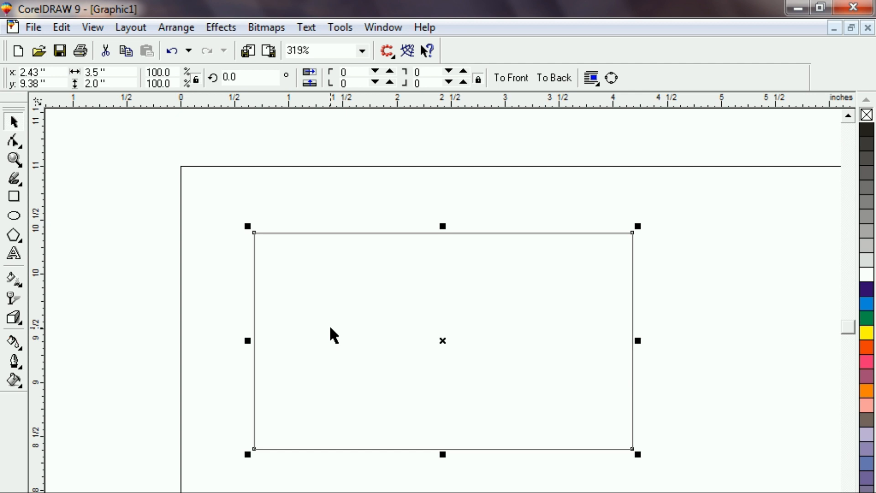
click(229, 270)
click(360, 286)
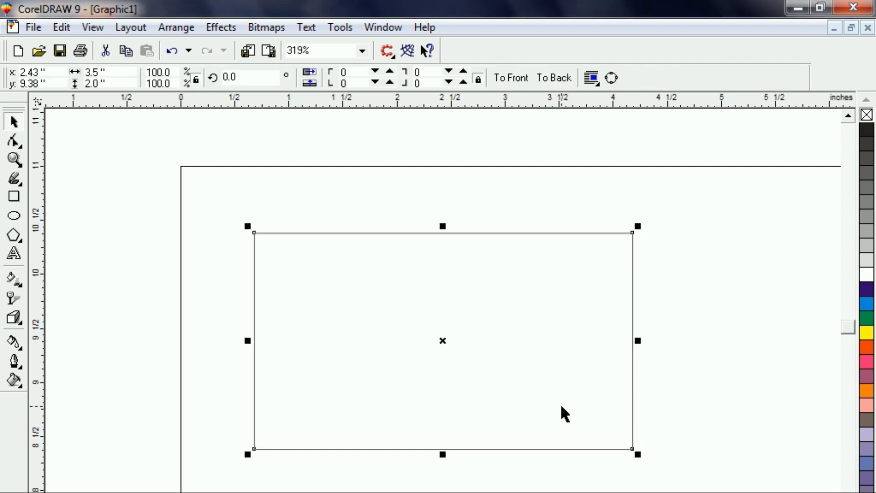
Fill the horizontal rectangle black and apply a linear fountain transparency fading from its left side to its right
click(141, 250)
click(322, 332)
click(865, 130)
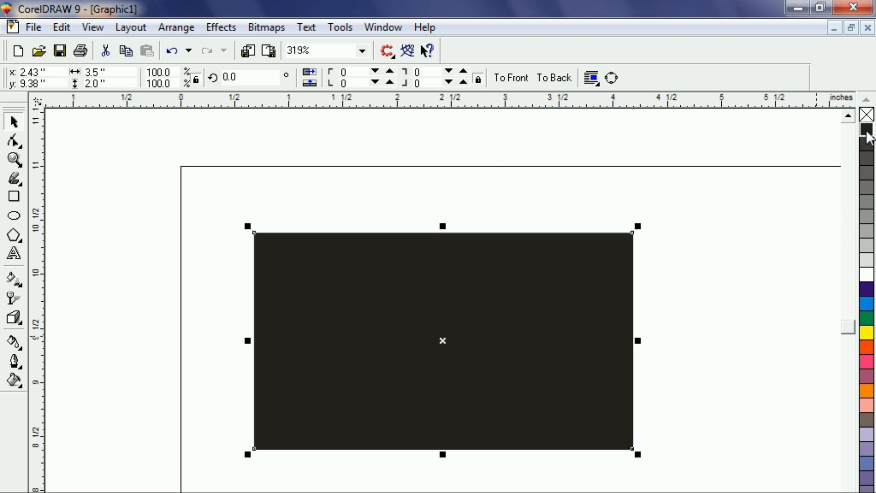
click(14, 299)
drag(234, 346, 686, 357)
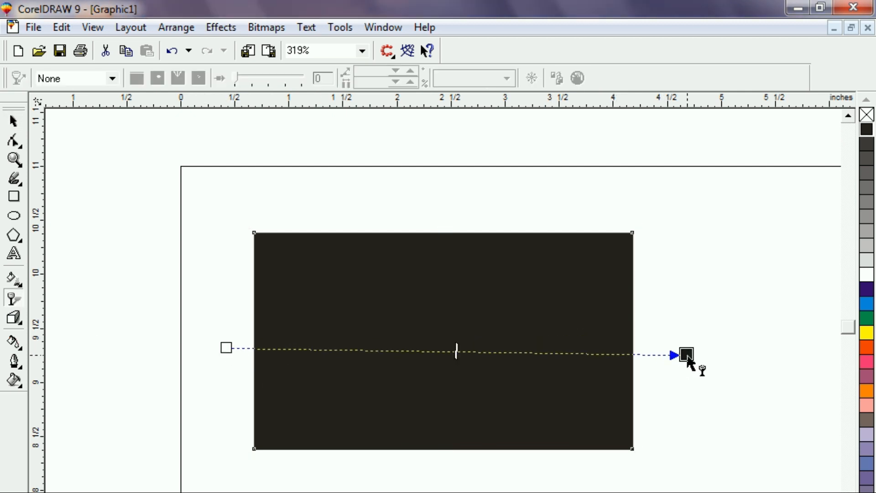
click(14, 121)
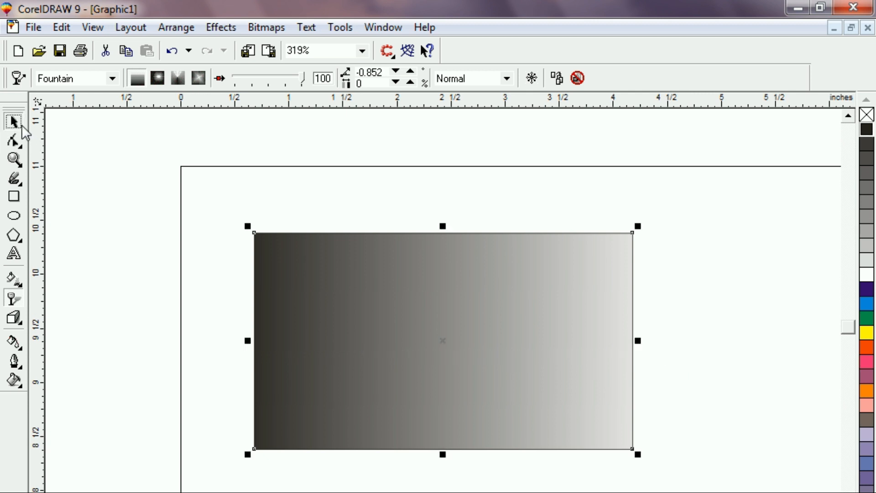
key(Escape)
Remove the gradient rectangle's outline and move it up and left to about X 1.93, Y 9.81 inches
click(520, 296)
right_click(866, 115)
click(111, 269)
drag(338, 325, 286, 281)
click(104, 254)
click(259, 286)
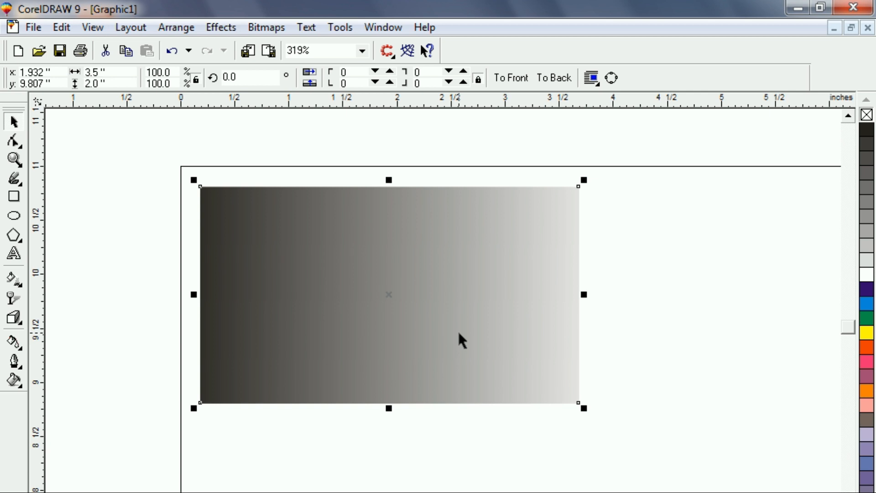
Try blue, yellow, orange-red, mauve and salmon fills on the gradient rectangle
click(864, 305)
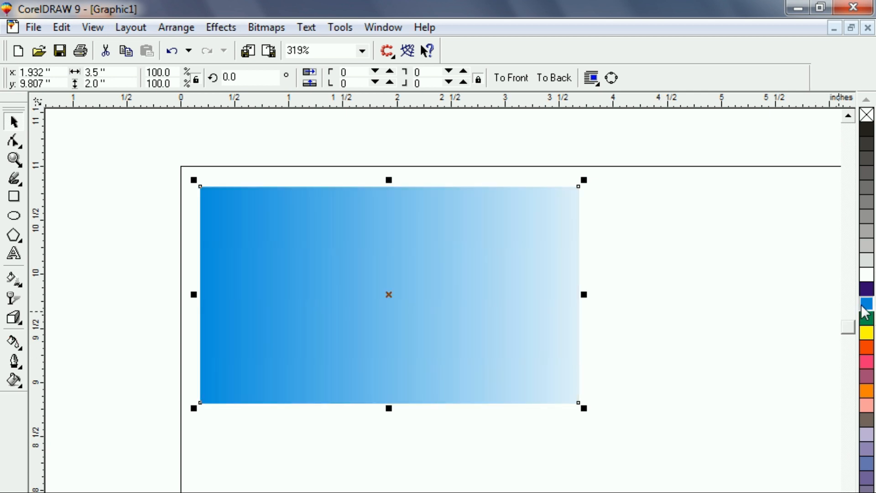
click(866, 332)
click(866, 348)
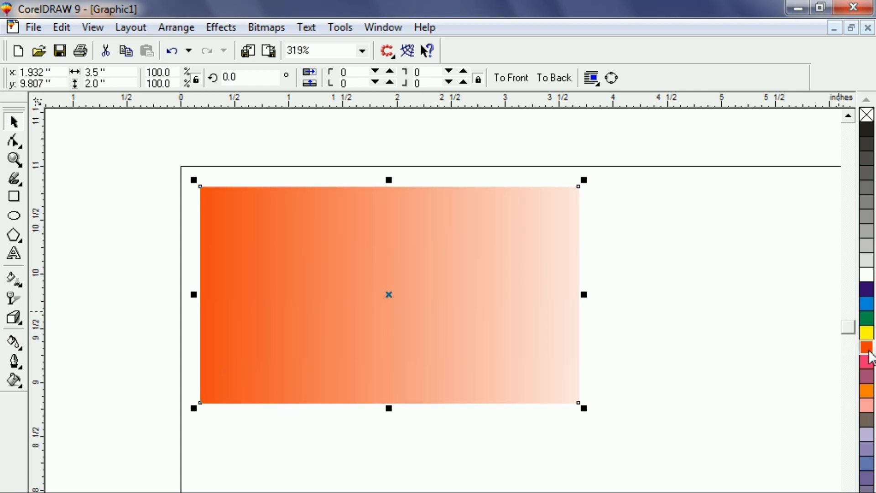
click(867, 376)
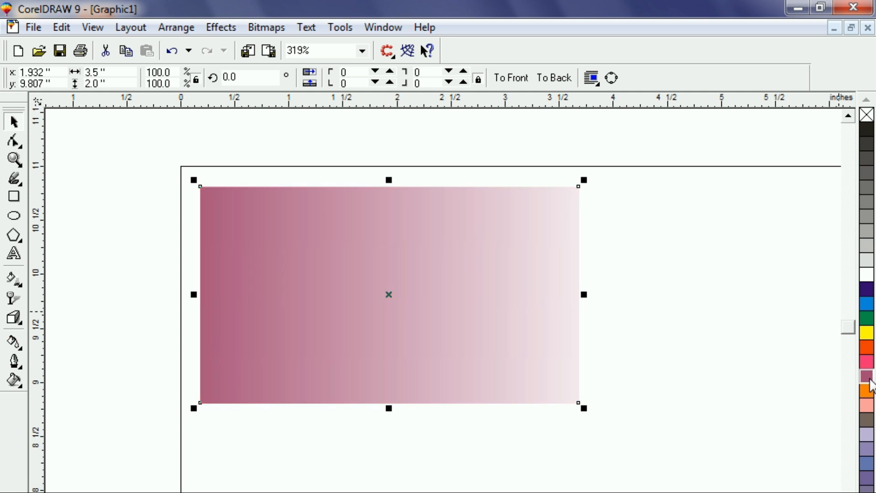
click(866, 404)
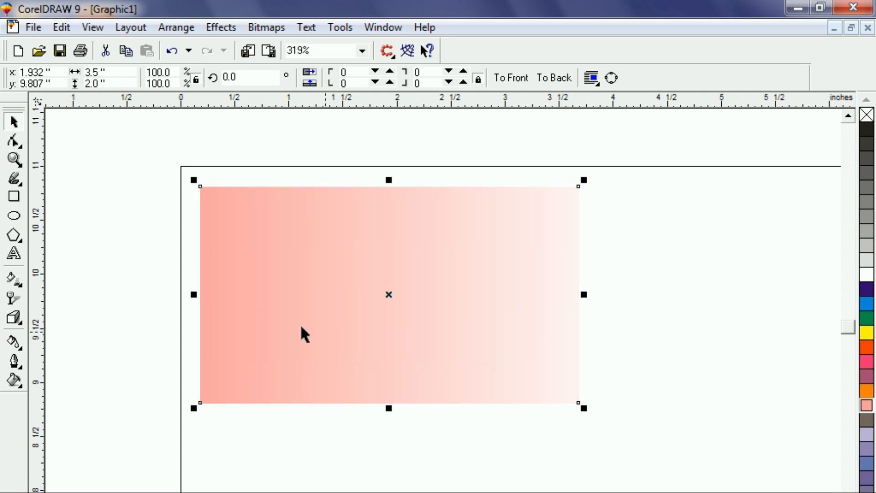
click(100, 245)
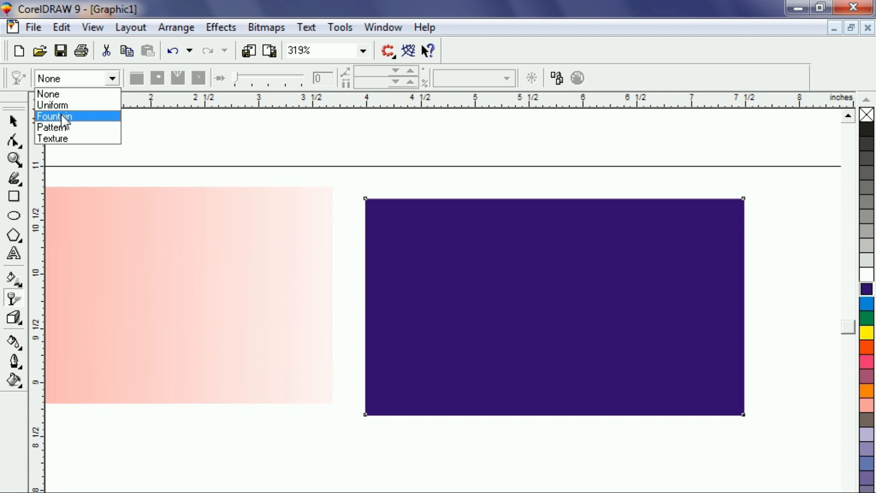
Apply a radial fountain transparency to the dark purple rectangle
click(62, 115)
click(157, 78)
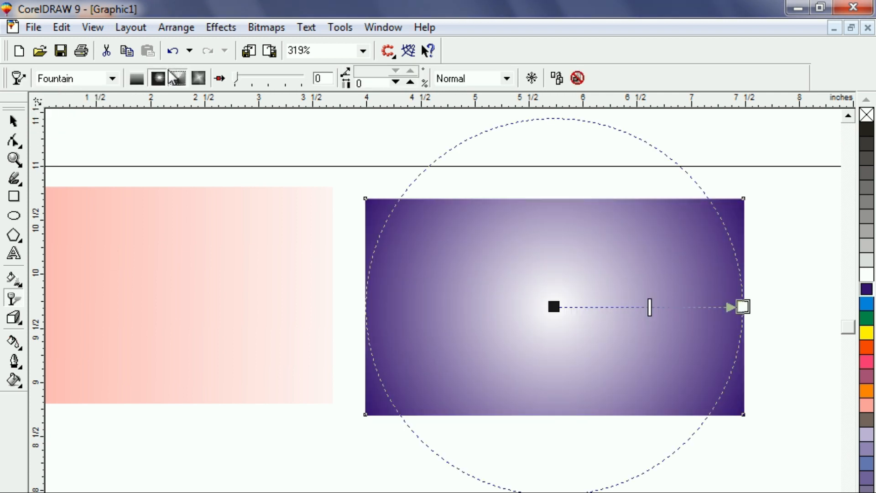
click(177, 78)
click(158, 78)
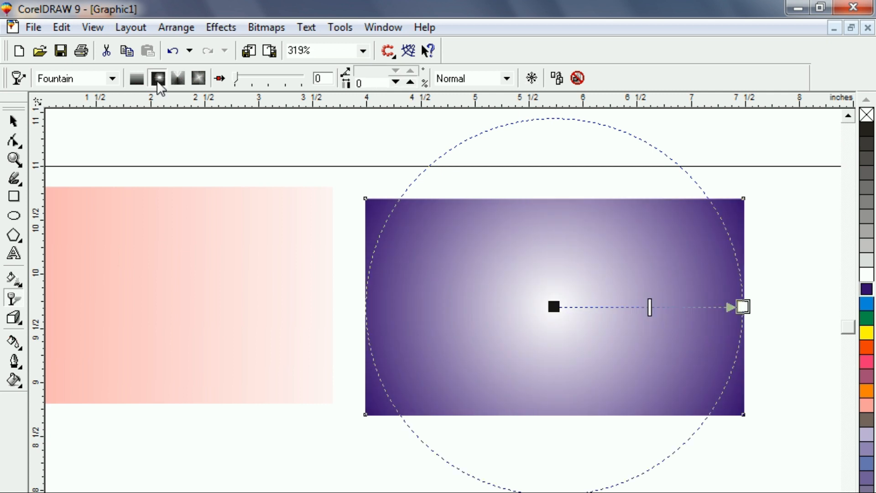
click(14, 121)
click(58, 129)
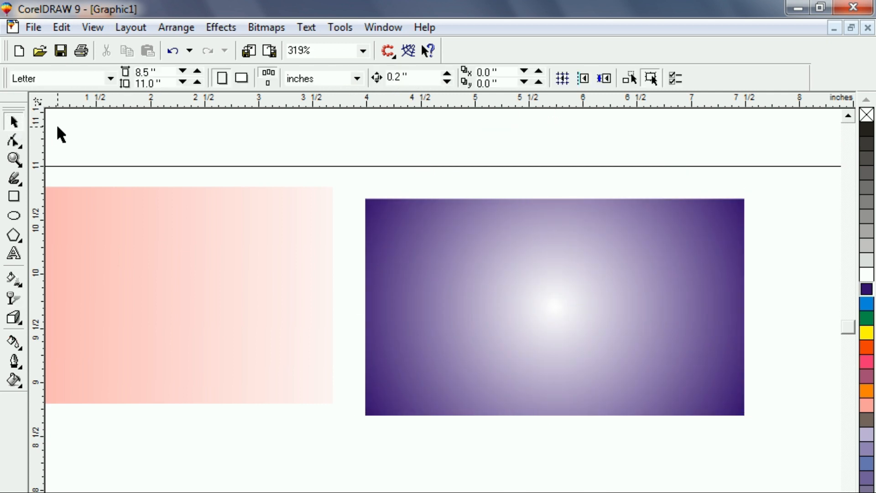
Move the radial purple rectangle down and place the salmon gradient rectangle directly above it
key(F3)
drag(469, 337, 451, 452)
drag(337, 335, 520, 341)
click(337, 303)
Change the salmon gradient rectangle's fill to dark purple
click(404, 319)
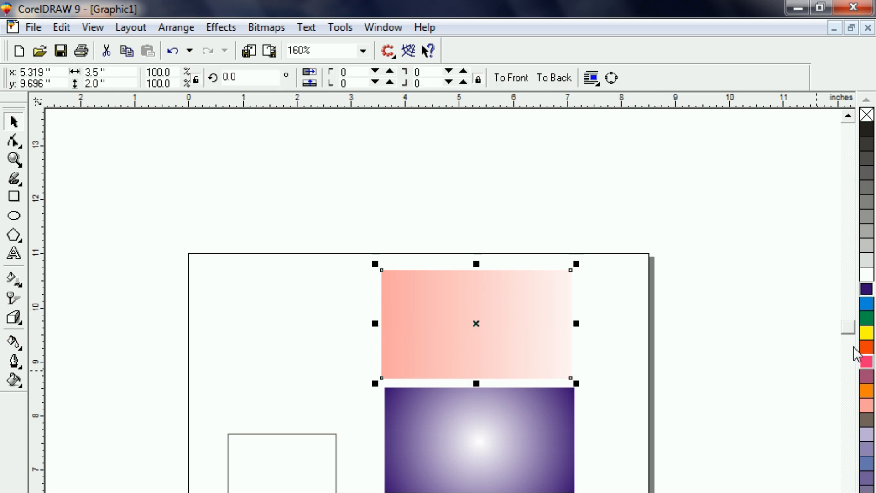
click(866, 289)
click(288, 273)
Move the empty vertical rectangle up to the page's upper-left corner, beside the purple gradient rectangles
click(414, 357)
click(434, 461)
drag(302, 476, 286, 324)
Place a duplicate of the radial purple rectangle below the original, at about X 5.37, Y 4.9 inches
key(F3)
drag(449, 403, 447, 472)
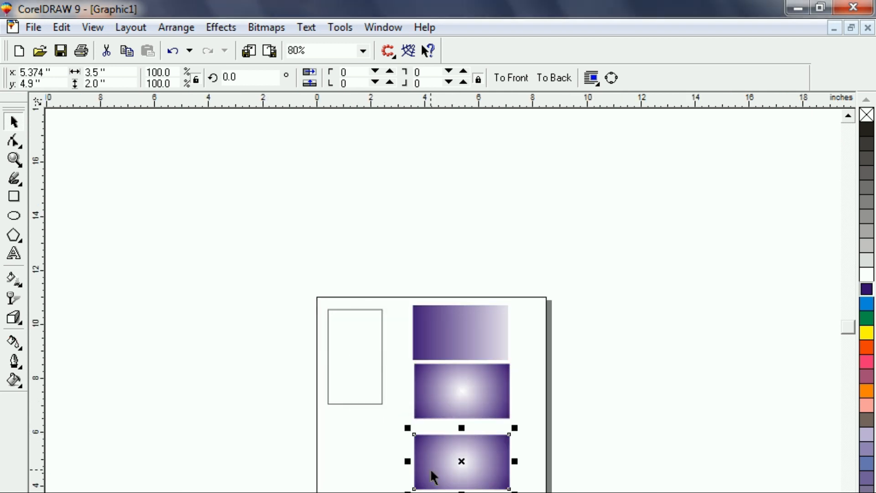
Remove the duplicate rectangle's transparency and give it a dark purple fill and outline
click(13, 299)
click(62, 80)
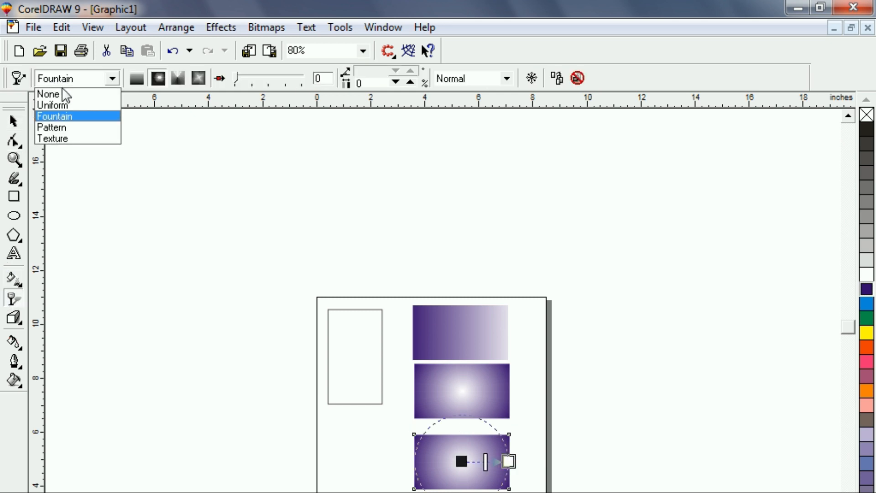
click(62, 92)
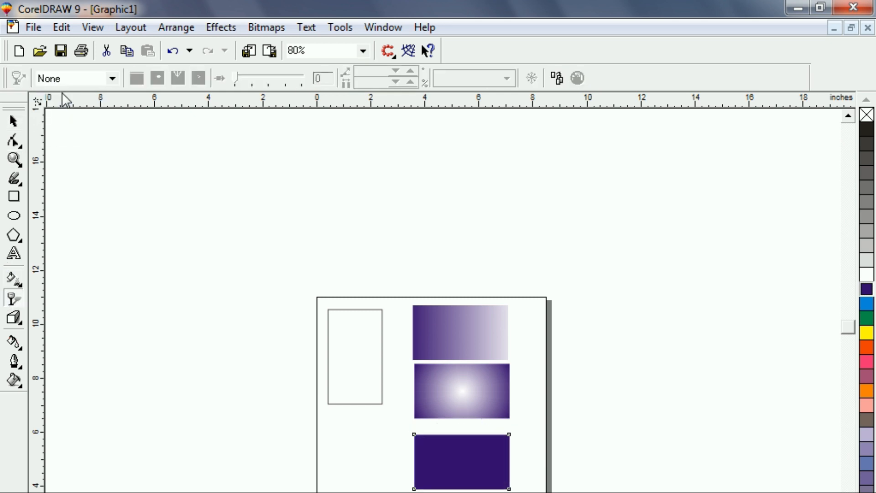
click(866, 303)
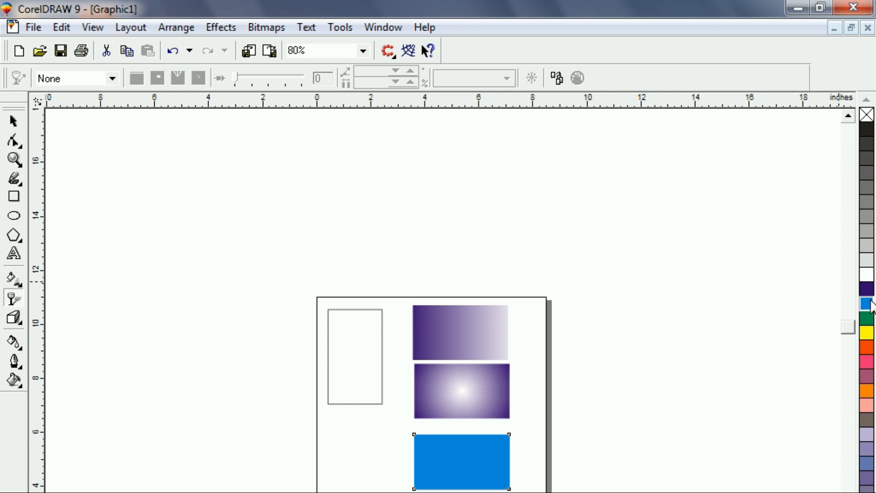
click(863, 288)
right_click(863, 288)
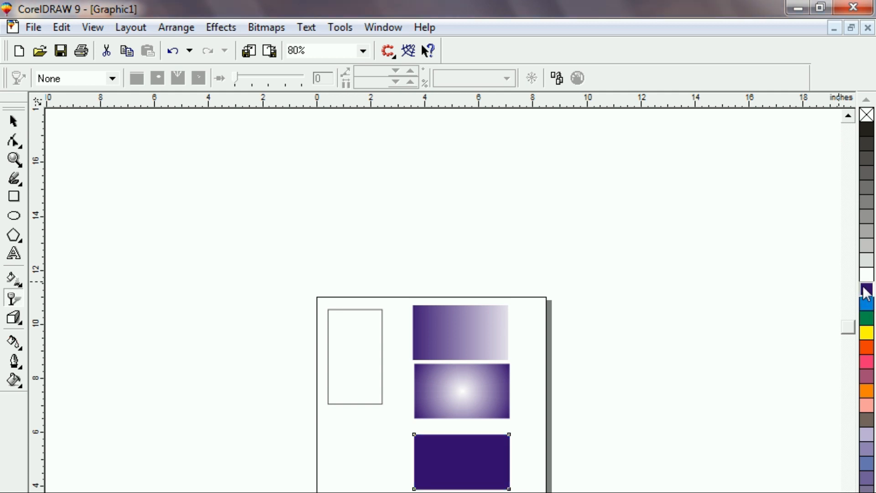
Draw a straight horizontal line about 4.45 inches long across the upper part of the solid purple rectangle and colour it yellow
key(shift+F2)
key(F3)
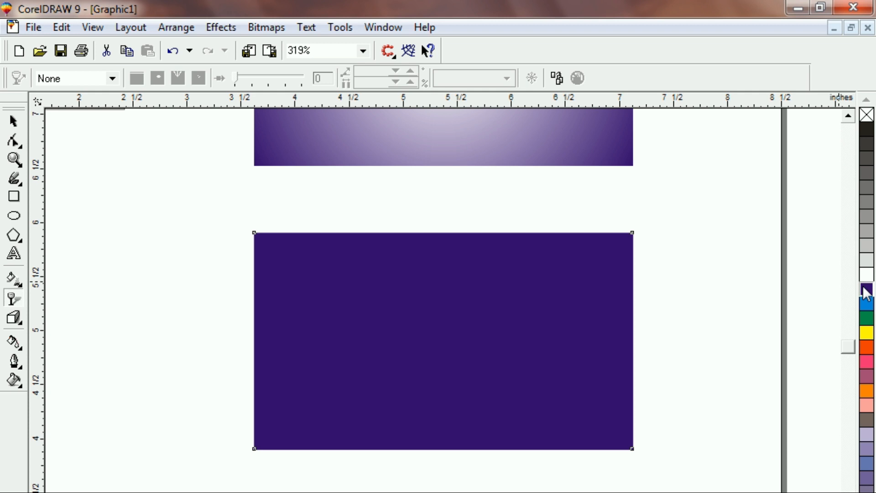
click(11, 179)
click(49, 188)
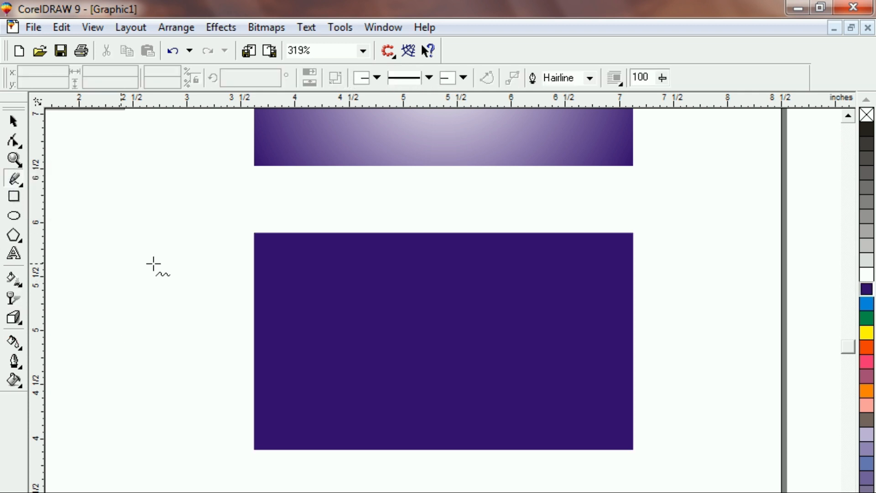
click(210, 296)
ctrl+click(688, 326)
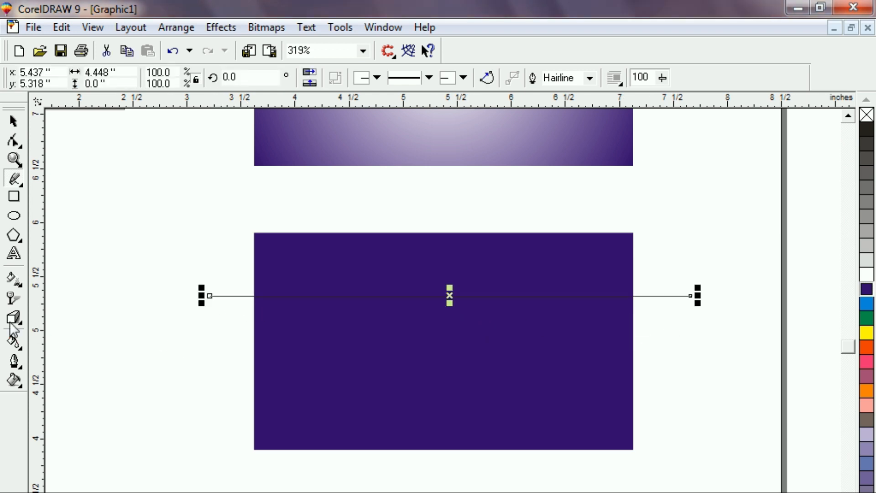
right_click(864, 337)
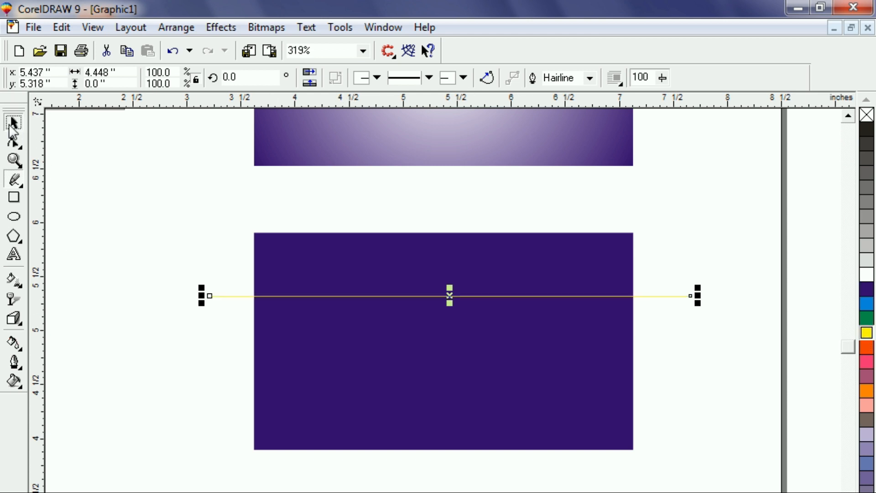
Trim the solid purple rectangle with the yellow line
click(12, 122)
click(138, 253)
click(311, 270)
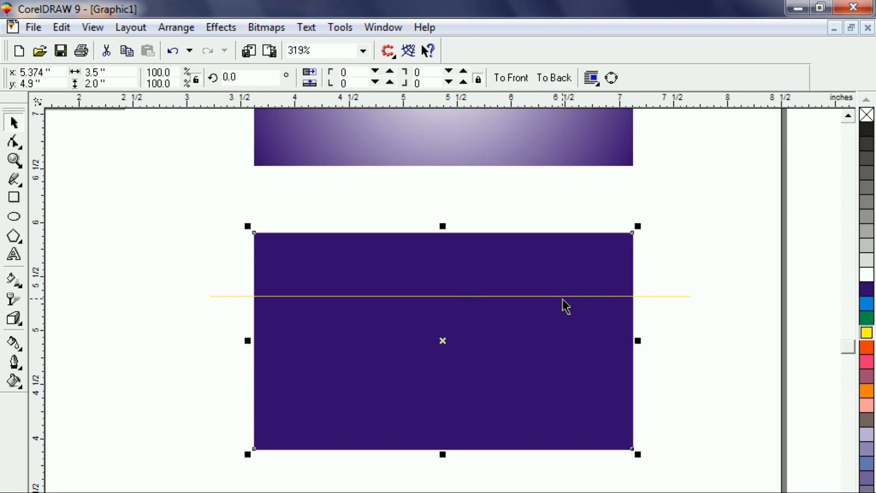
click(196, 337)
drag(148, 204, 718, 479)
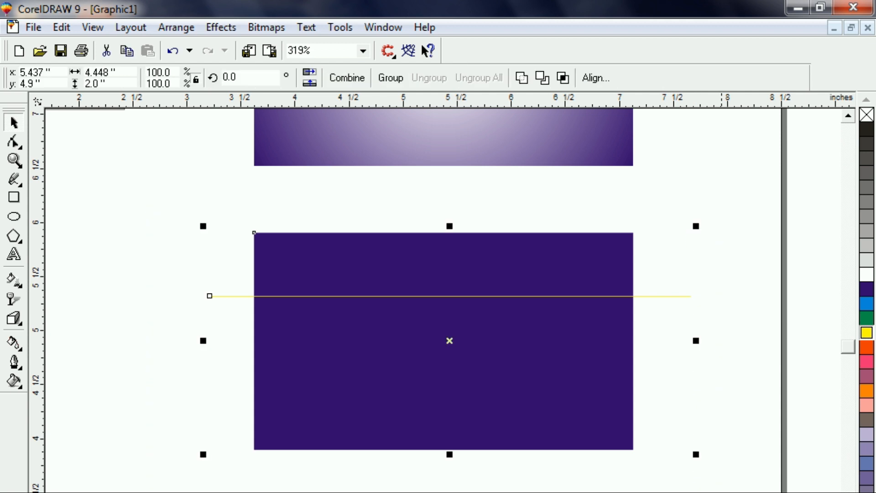
click(542, 77)
Delete the yellow line and break the trimmed purple rectangle apart into its two pieces
click(210, 297)
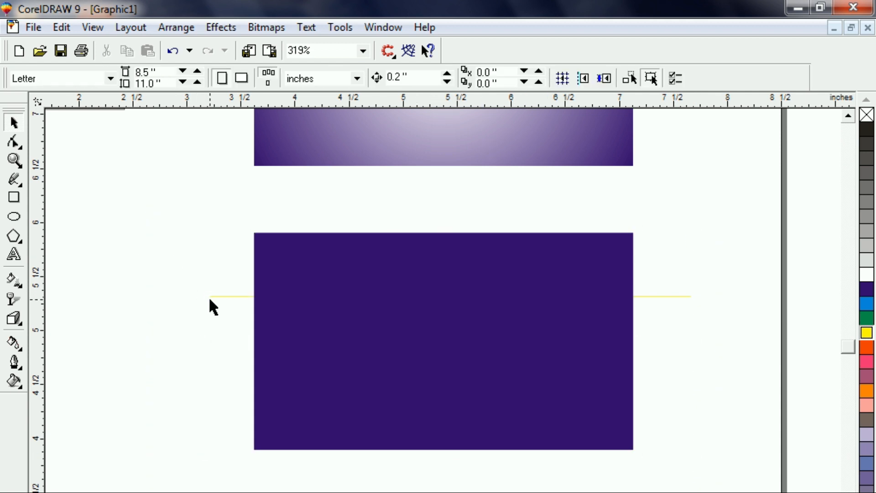
click(225, 296)
key(Delete)
click(313, 260)
click(336, 78)
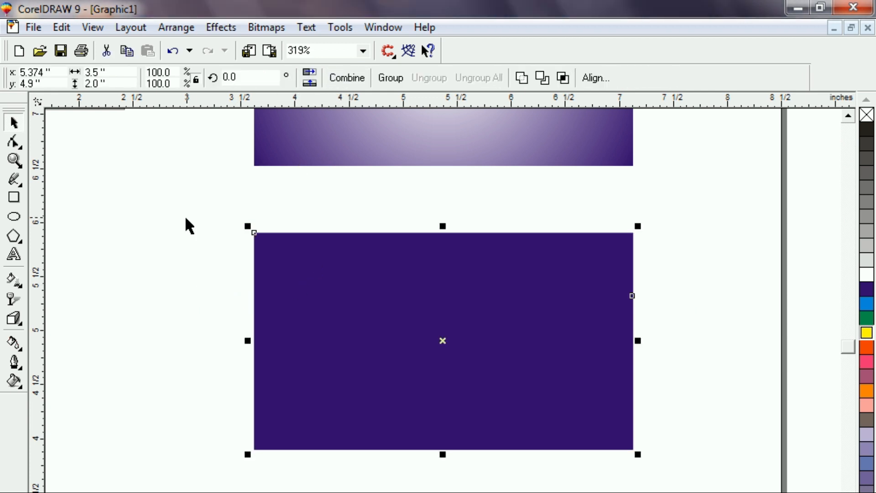
Fill the upper piece of the split rectangle with green
click(261, 168)
click(349, 248)
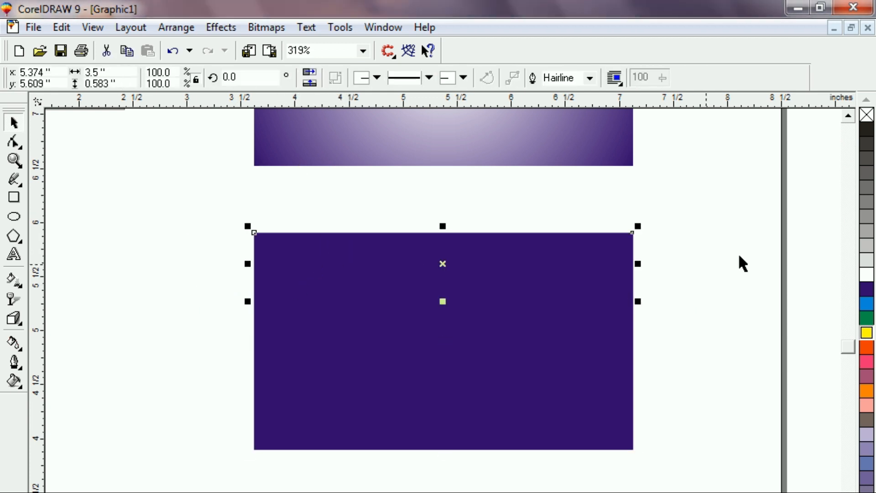
click(866, 274)
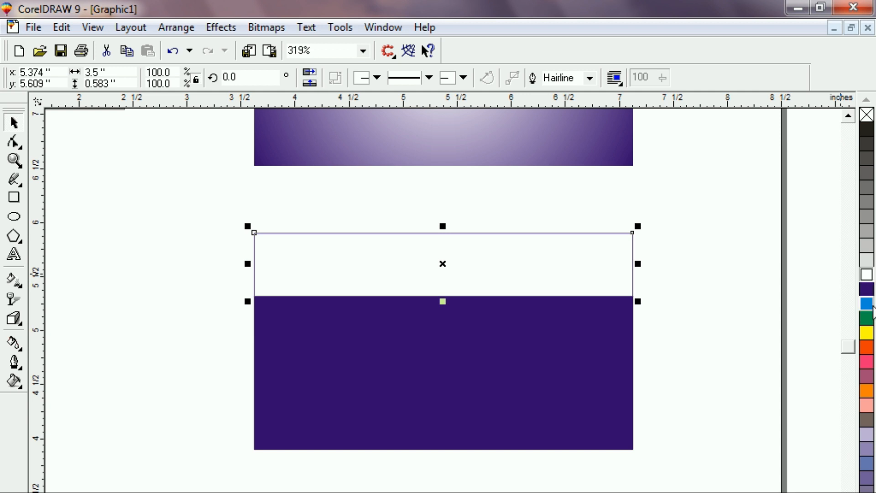
click(866, 318)
click(159, 406)
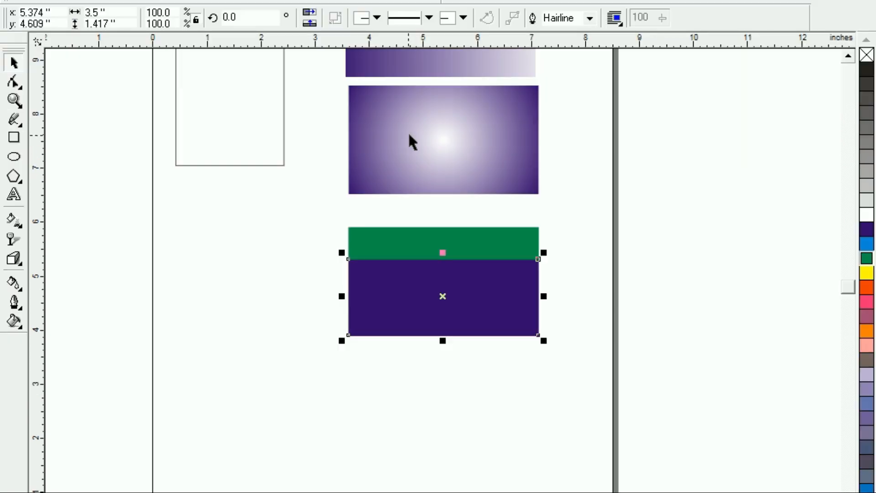
Place a duplicate of the green strip to the left of the split rectangle, at about X 1.53, Y 5.34 inches
click(408, 132)
click(296, 273)
drag(390, 240, 170, 253)
click(245, 307)
click(186, 342)
Place a duplicate of the radial purple rectangle at about X 5.3, Y 2.42 inches and remove its transparency
drag(368, 154, 361, 424)
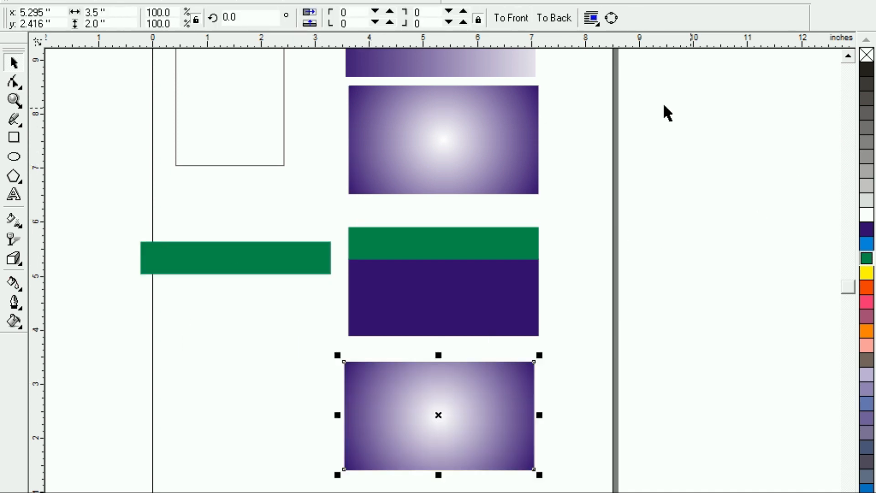
click(14, 239)
click(60, 19)
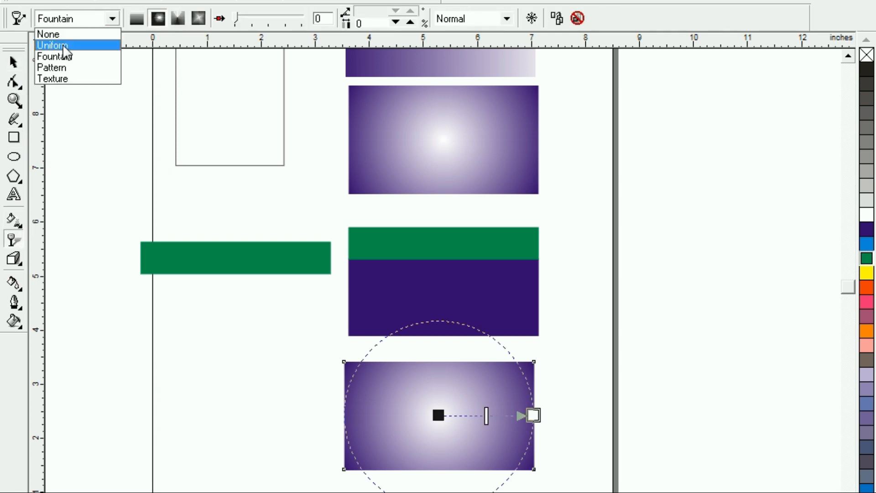
click(51, 34)
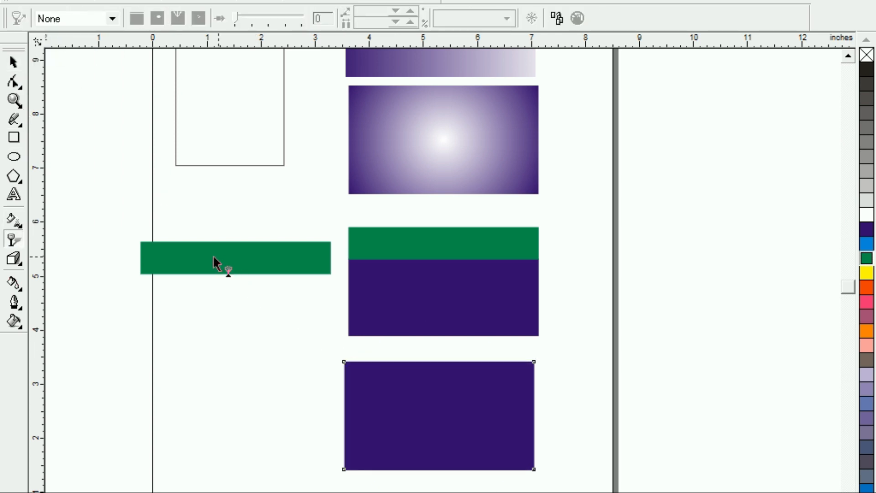
Delete both pieces of the split rectangle and move the solid purple rectangle into their place, at about X 5.28, Y 4.96 inches
click(14, 61)
click(178, 360)
click(195, 256)
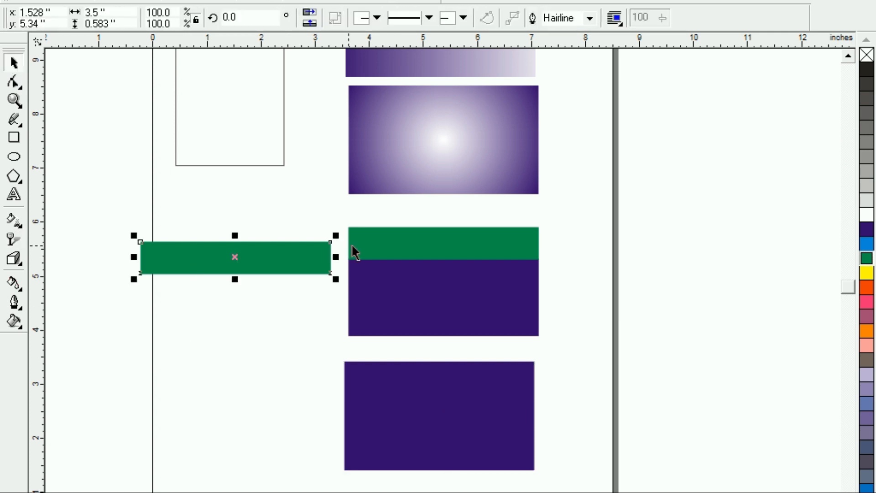
click(437, 248)
key(Delete)
click(455, 284)
key(Delete)
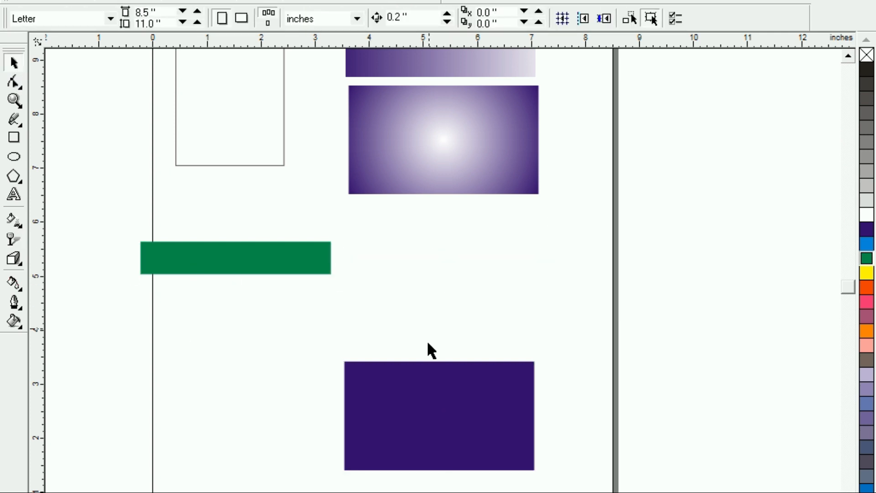
drag(418, 417, 418, 279)
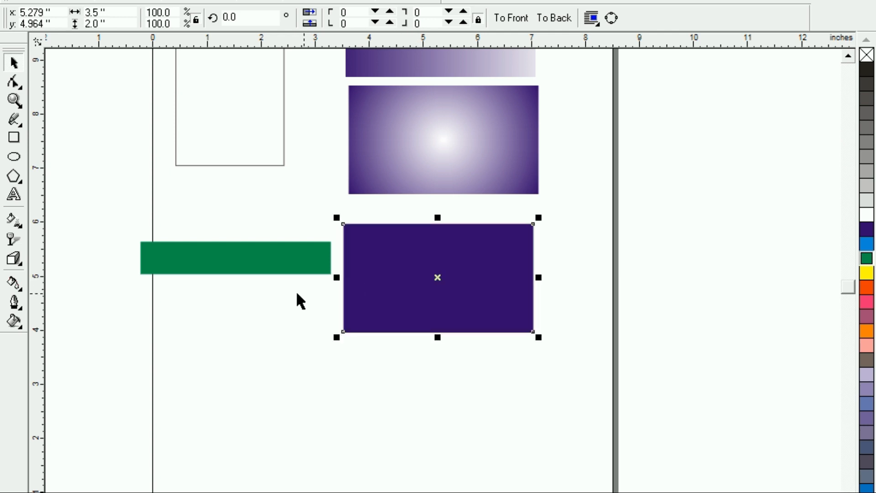
Align the green strip with the sides and top edge of the solid purple rectangle, and send the rectangle to the back
click(237, 257)
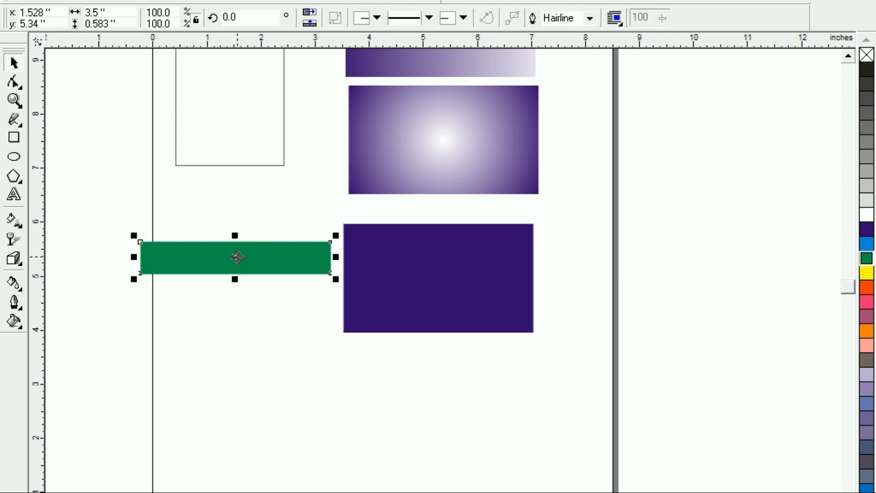
key(Escape)
click(235, 248)
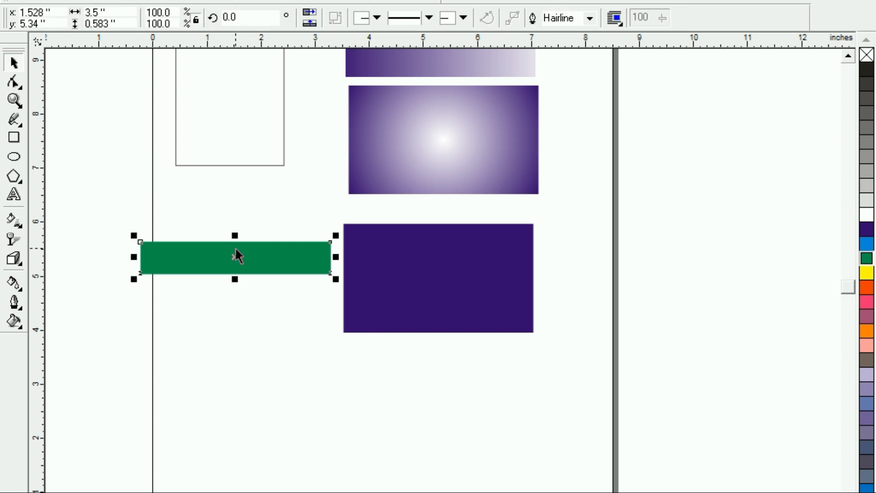
shift+click(404, 304)
key(e)
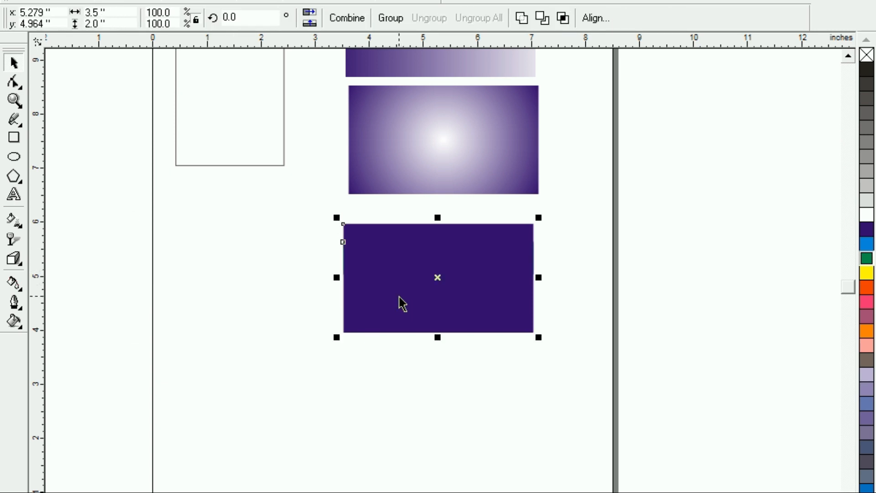
key(Escape)
click(370, 329)
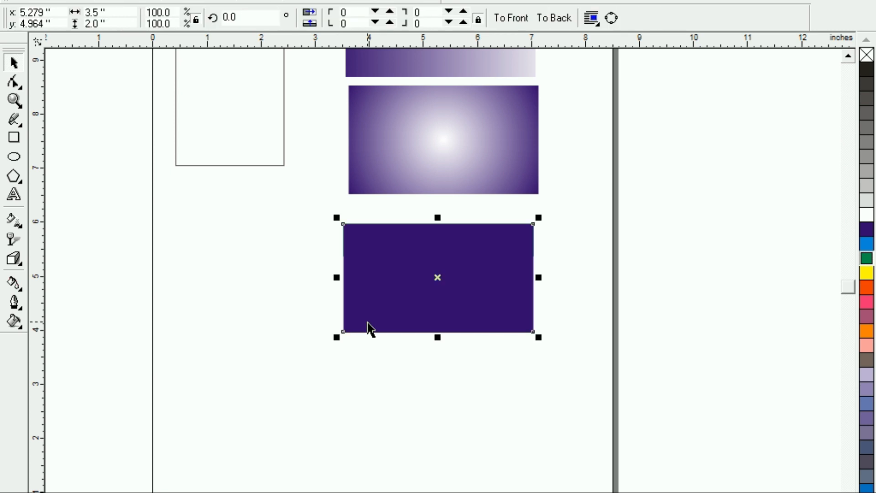
key(shift+Page_Down)
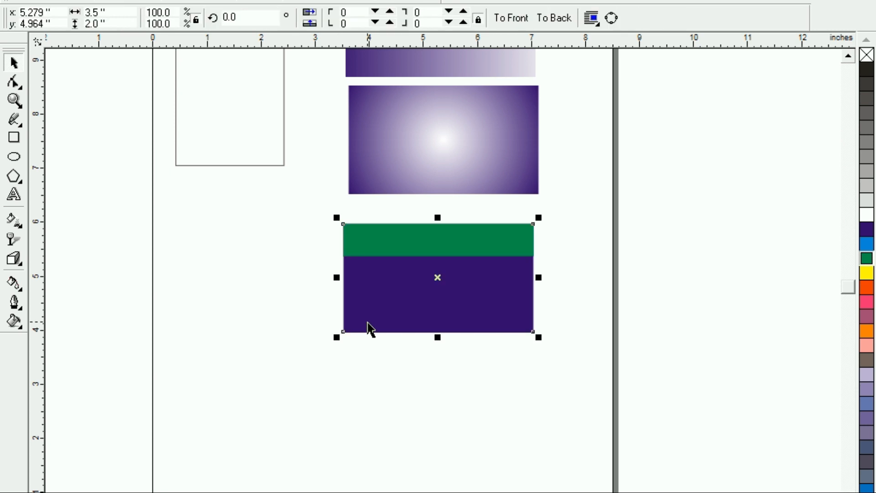
Change the fill of the solid purple rectangle behind the green strip to orange-red
click(372, 245)
click(245, 253)
click(368, 246)
key(shift+F2)
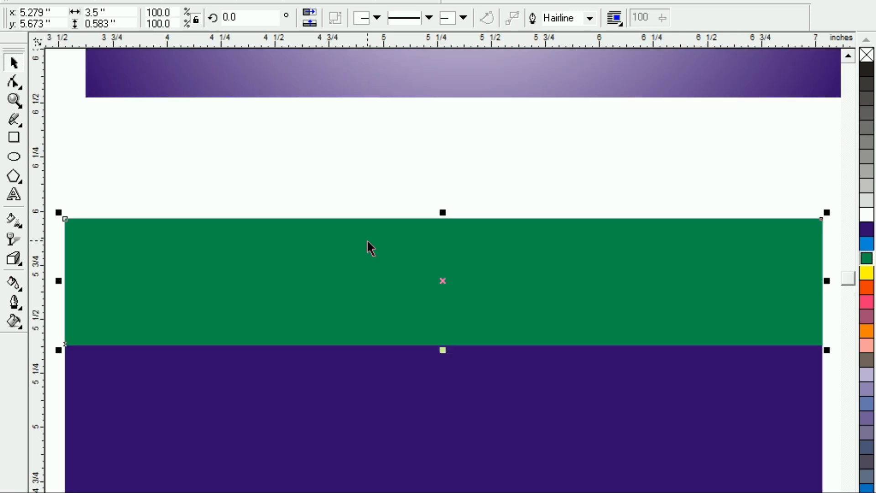
key(F3)
drag(381, 334, 704, 465)
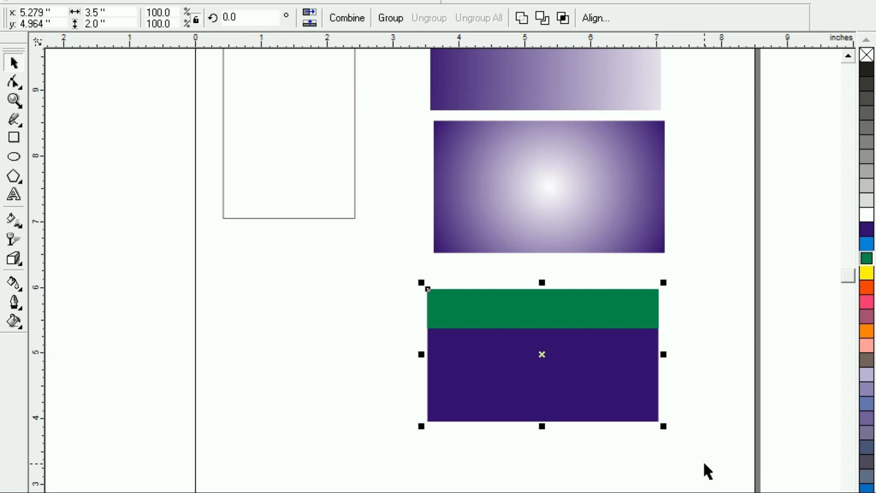
key(shift+F2)
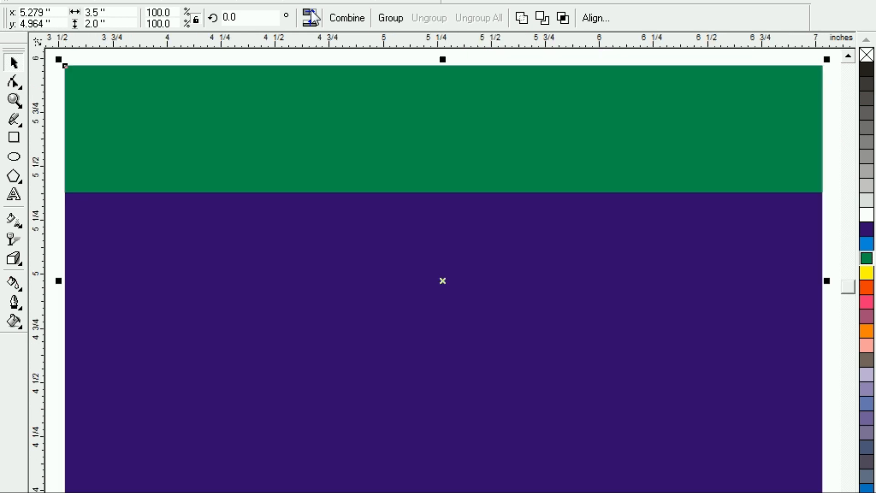
click(166, 54)
click(291, 290)
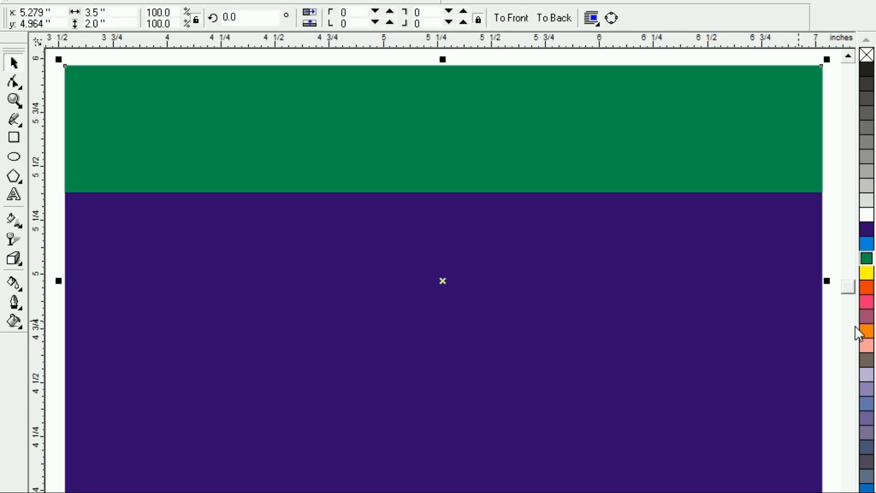
click(866, 288)
Change the green strip's fill to dark purple
click(500, 152)
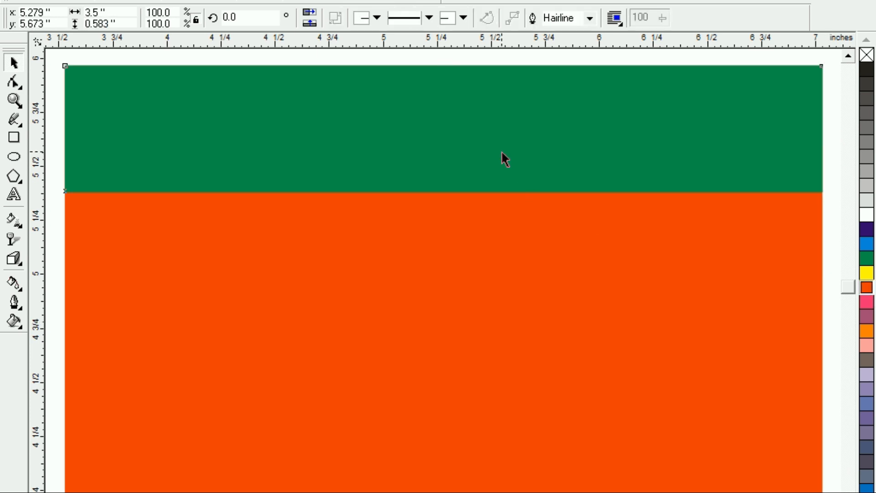
click(866, 229)
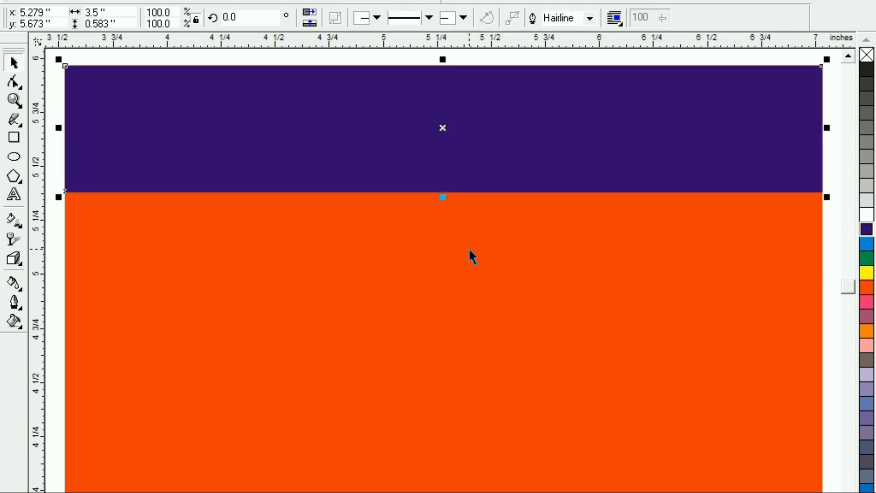
key(F3)
click(225, 238)
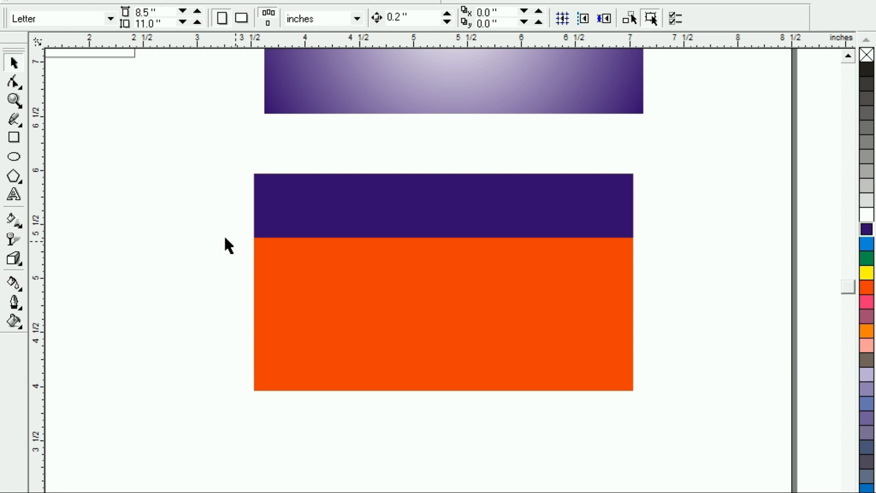
Apply a linear fountain transparency to the orange-red rectangle, fading downward from inside the purple strip to below the lower edge
click(473, 307)
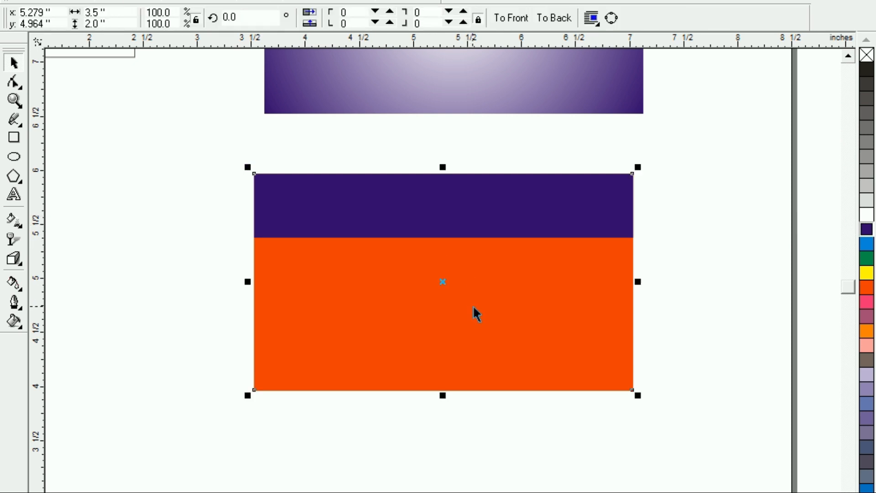
click(13, 239)
drag(420, 242, 437, 432)
drag(420, 242, 423, 215)
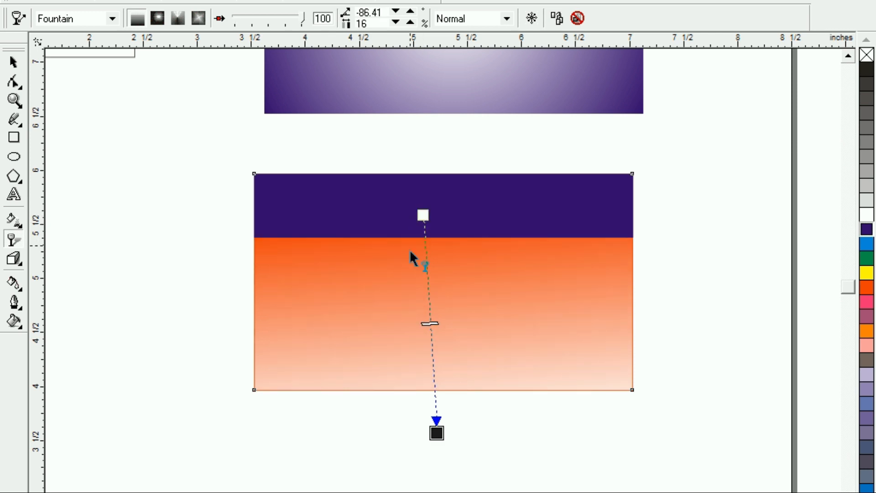
Remove the outline from the orange-red gradient rectangle and deselect it
right_click(866, 60)
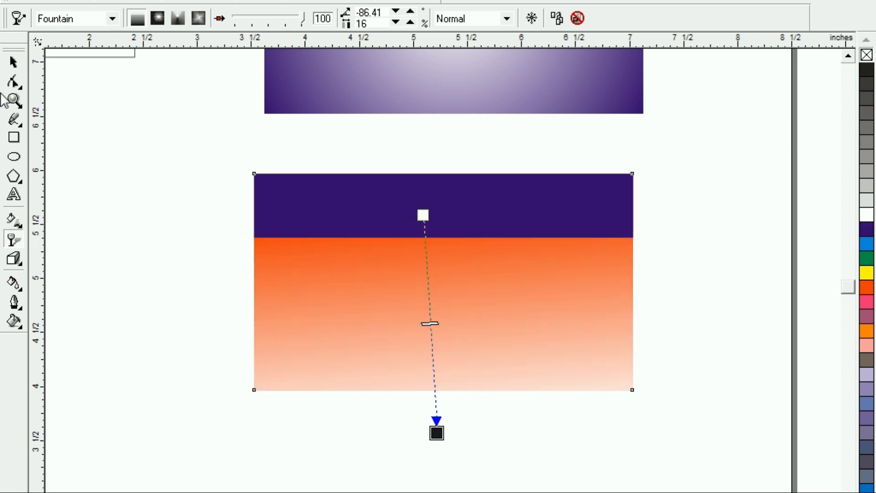
click(14, 62)
click(96, 150)
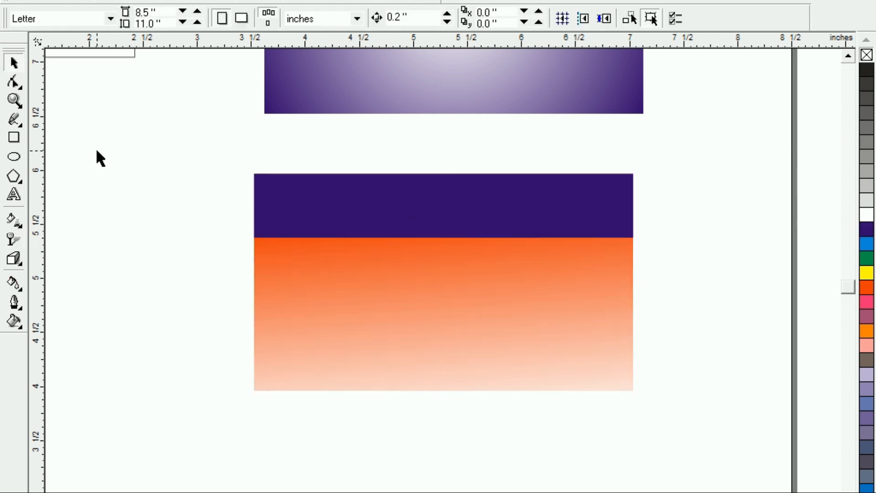
key(F3)
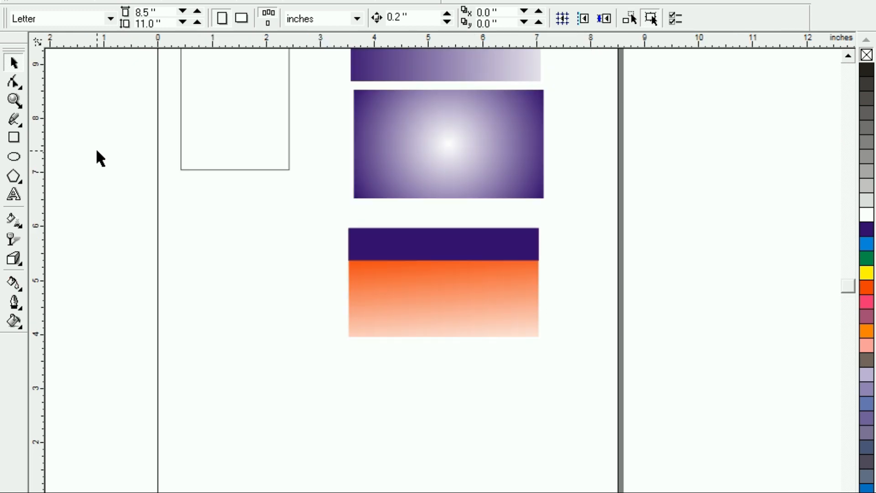
Place a copy of the dark purple strip over the radial-gradient card above the orange-red card
click(378, 246)
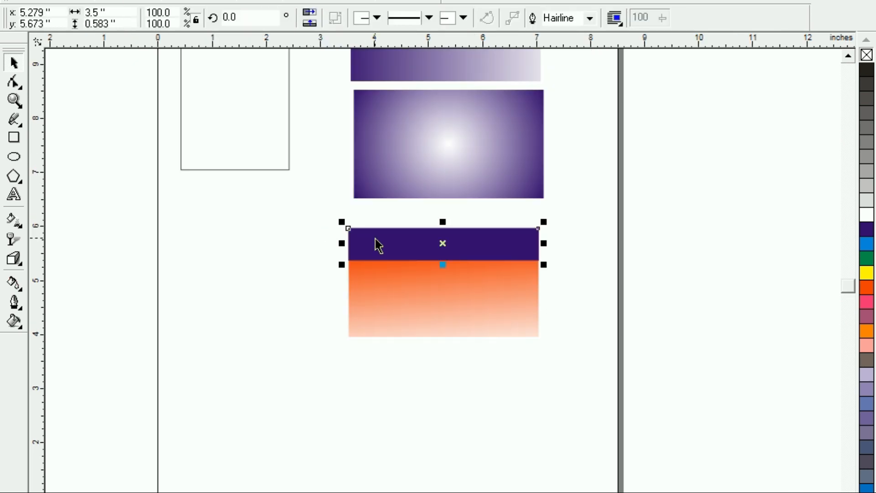
click(266, 220)
click(436, 248)
drag(442, 247, 424, 123)
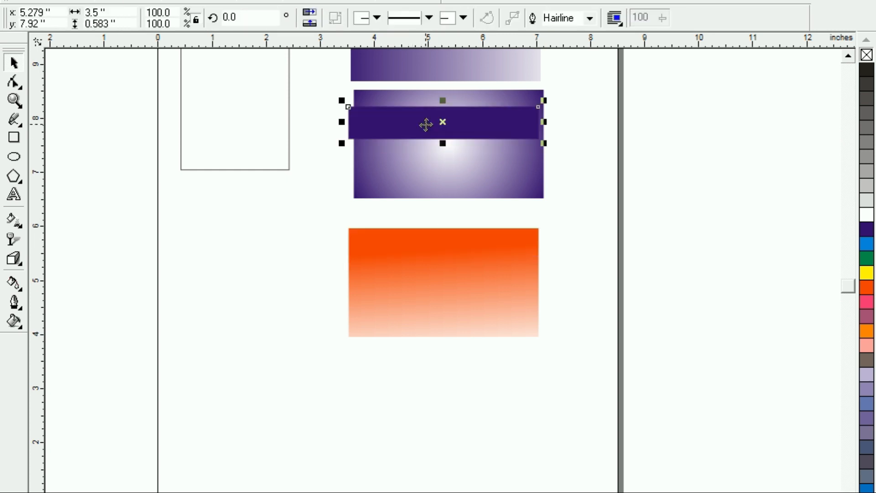
key(ctrl+z)
drag(459, 246, 465, 145)
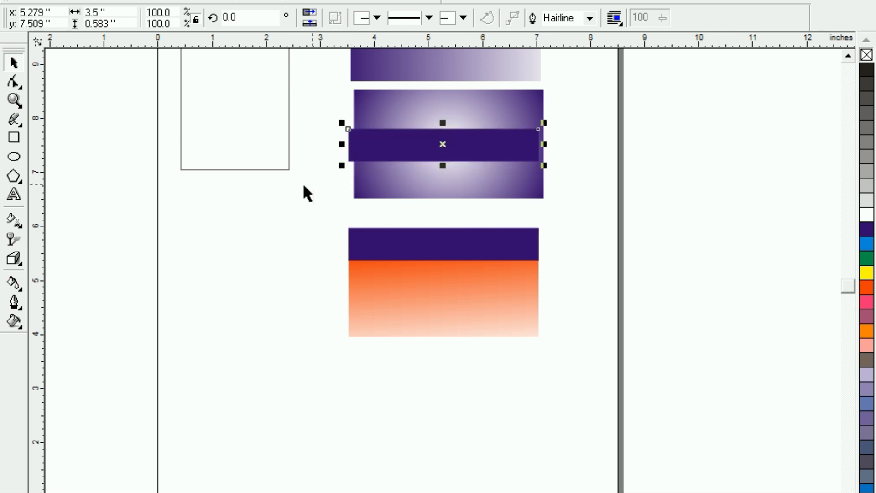
Align the copied strip with the radial-gradient card's horizontal centre and top edge
drag(327, 75, 549, 212)
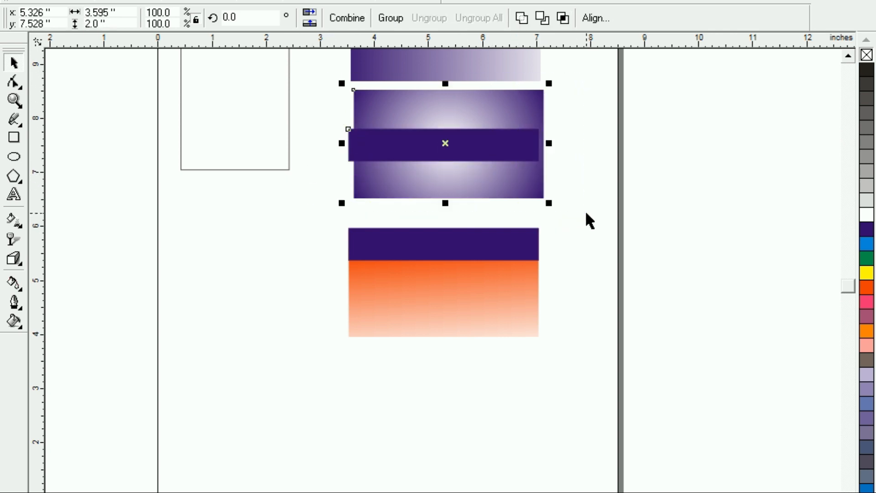
key(c)
key(e)
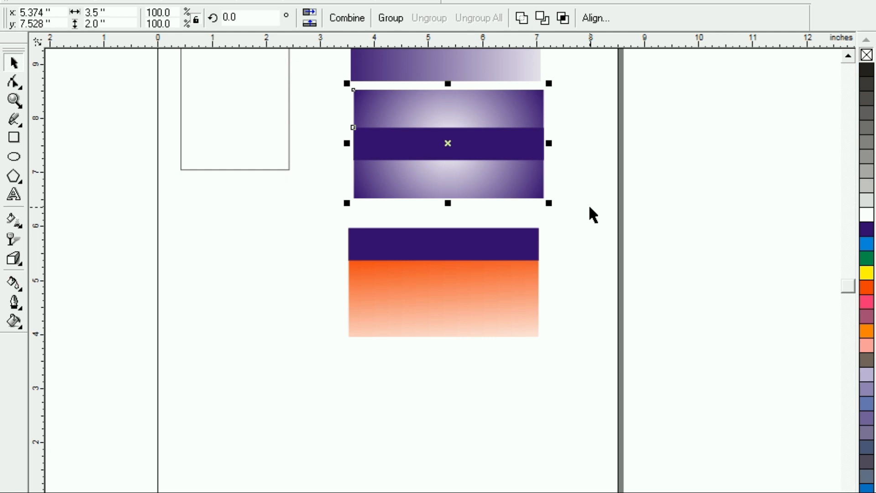
key(t)
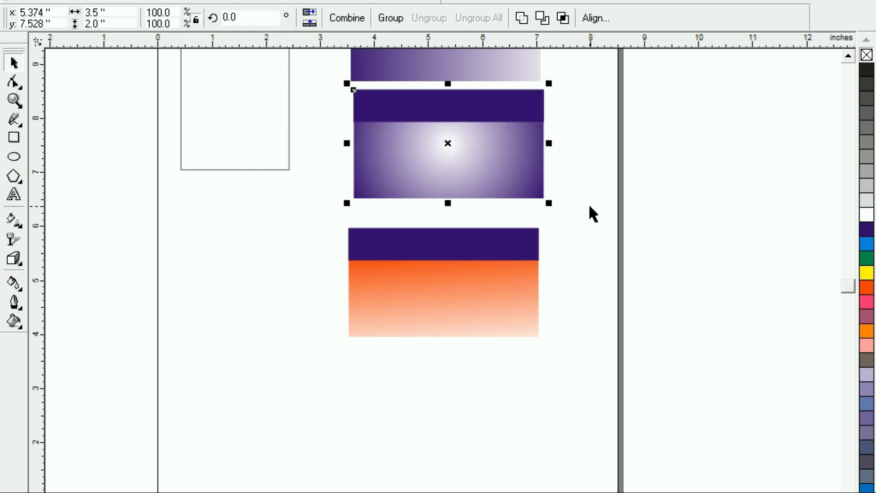
Change the fill of the strip on the radial-gradient card to blue
key(Tab)
click(461, 114)
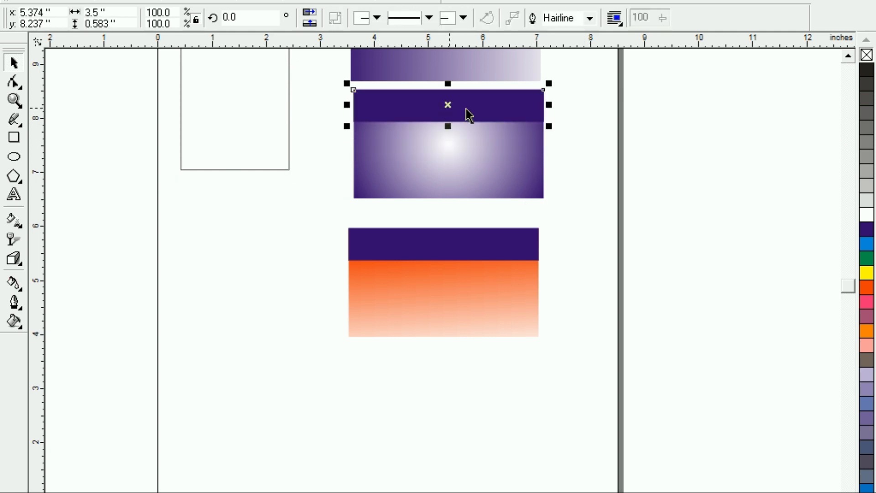
click(867, 243)
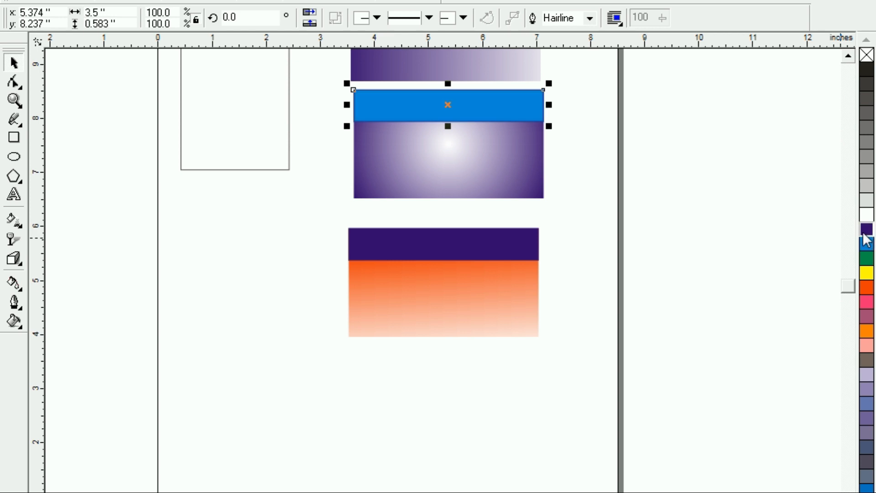
click(834, 263)
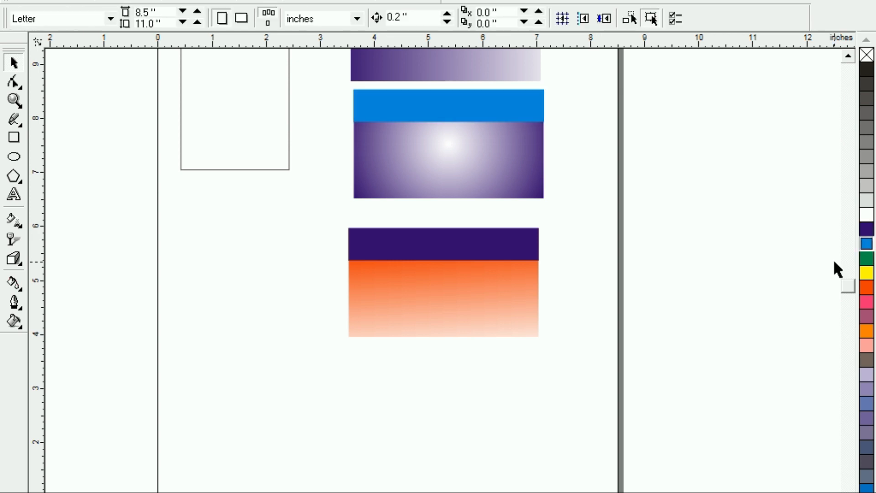
Apply a uniform transparency of 68 to the strip on the radial-gradient card
click(399, 106)
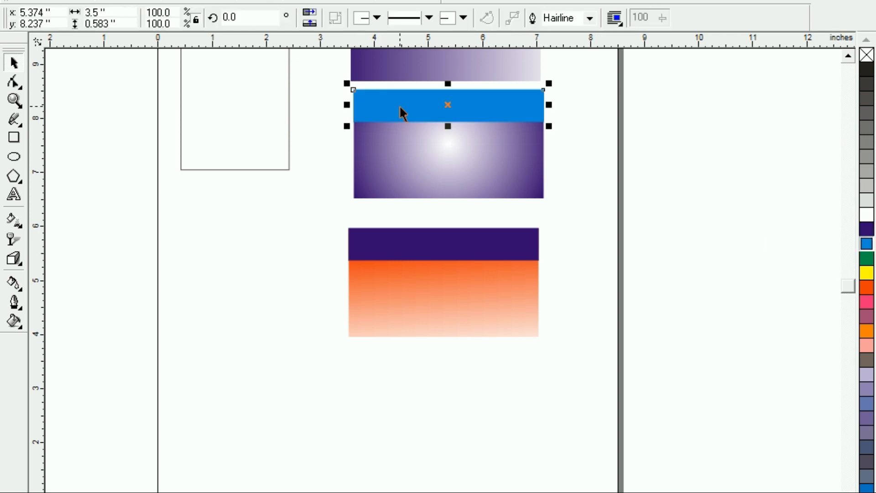
click(13, 238)
click(62, 23)
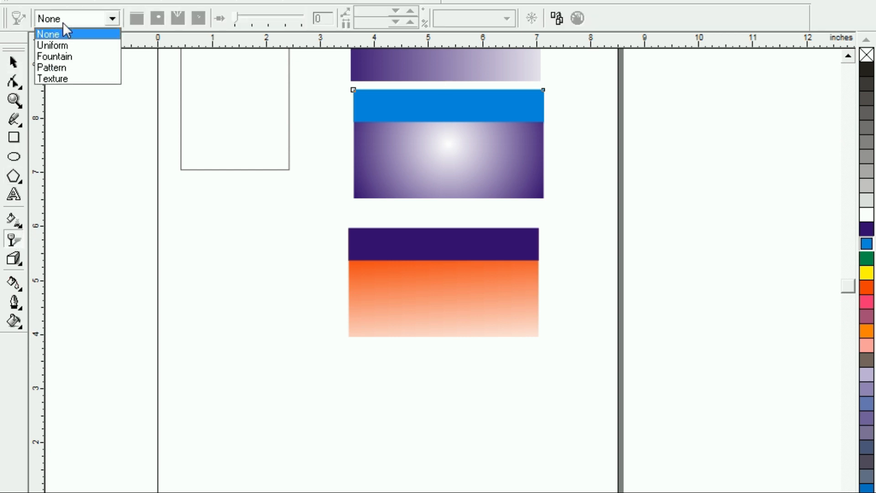
click(65, 44)
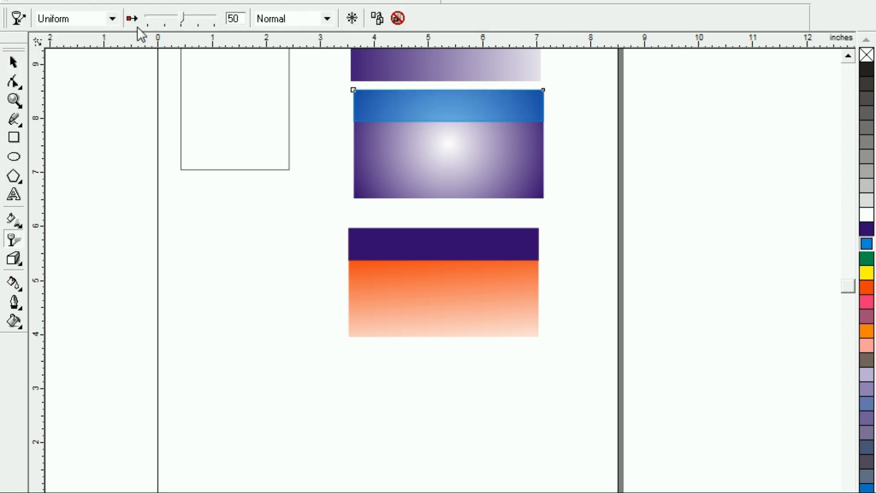
mouse_move(180, 21)
mouse_down()
mouse_move(201, 21)
mouse_move(193, 21)
mouse_up()
Change the fill of the transparent strip on the radial-gradient card to dark purple
key(shift+F2)
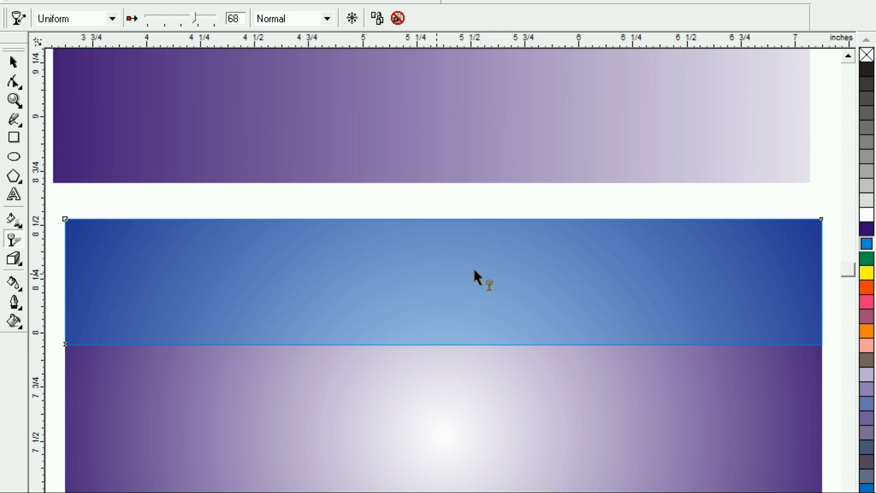
click(866, 228)
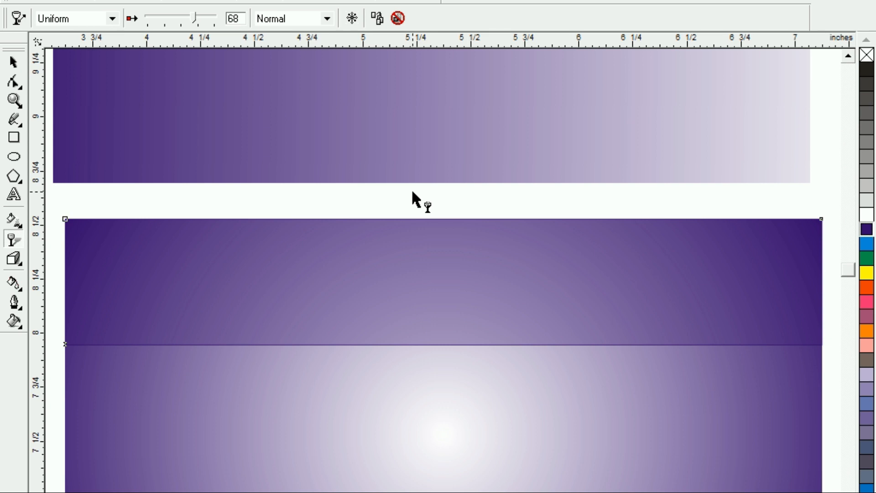
key(F3)
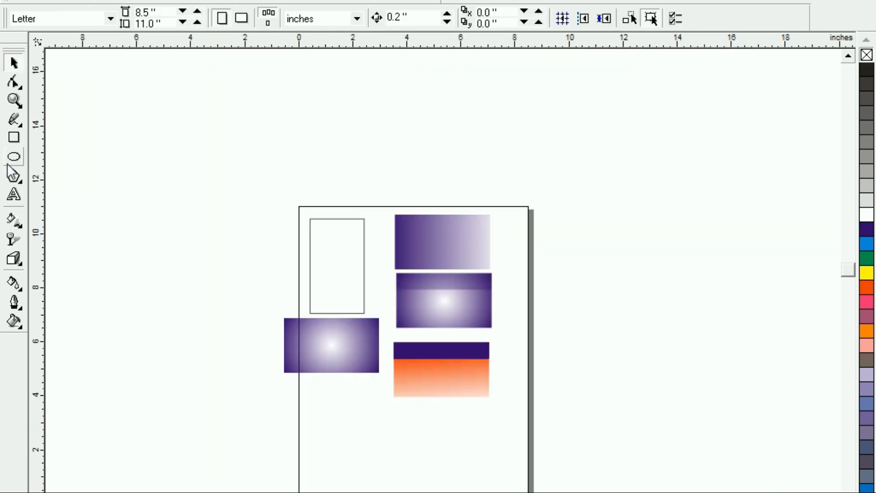
click(14, 138)
drag(321, 409, 468, 492)
key(Delete)
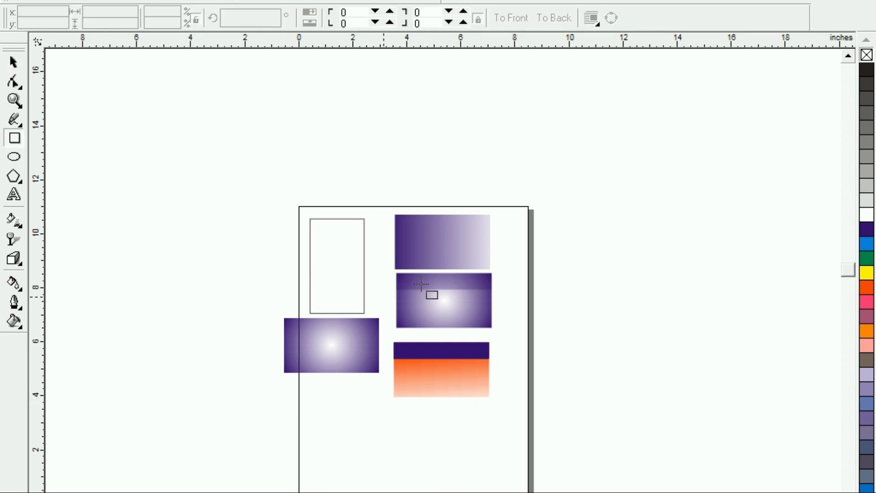
click(13, 62)
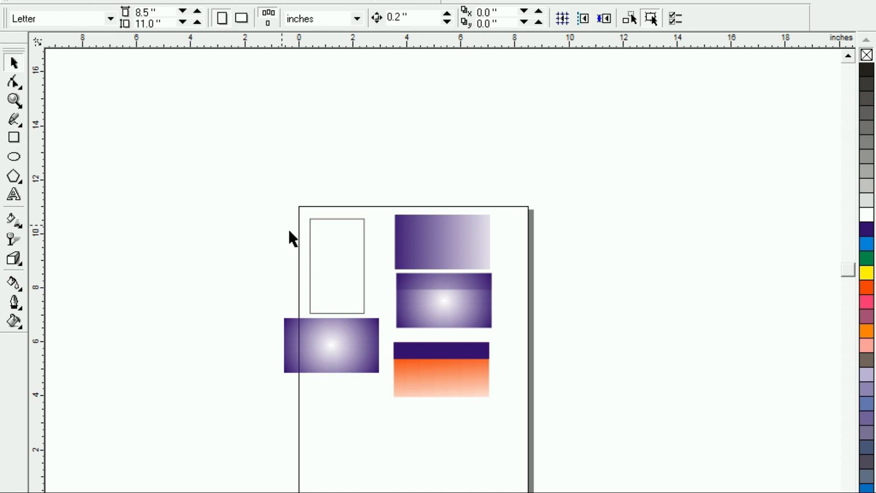
Place a copy of the linear-gradient purple card in the empty area near the bottom of the page
drag(429, 248, 366, 439)
key(shift+F2)
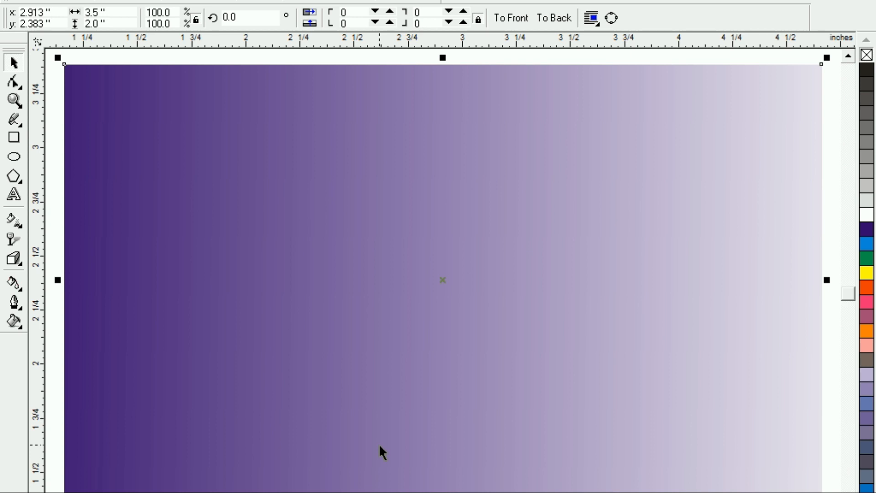
key(F3)
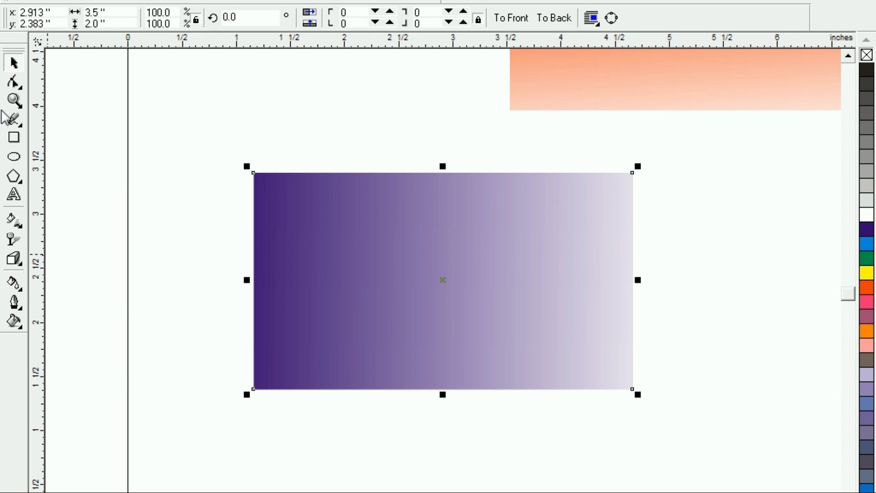
Draw a horizontal line about 4.3 inches long across the card's upper part, extending past both sides
click(14, 119)
click(209, 244)
click(674, 244)
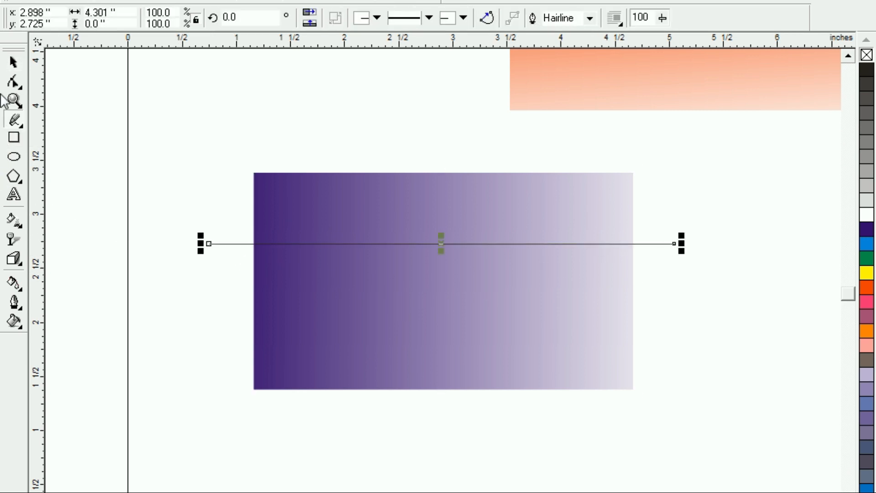
Convert the line to a curve and shape it into a shallow wave, with its end beyond the card's light side raised slightly
click(12, 84)
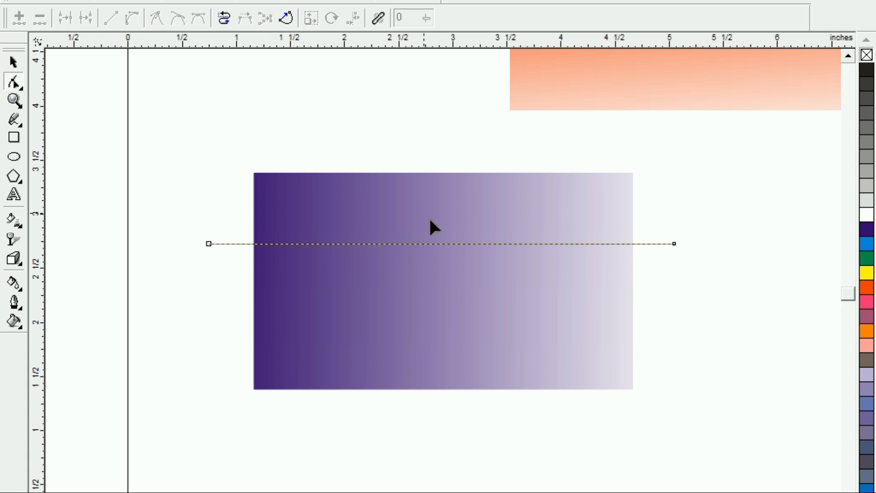
click(430, 245)
click(133, 19)
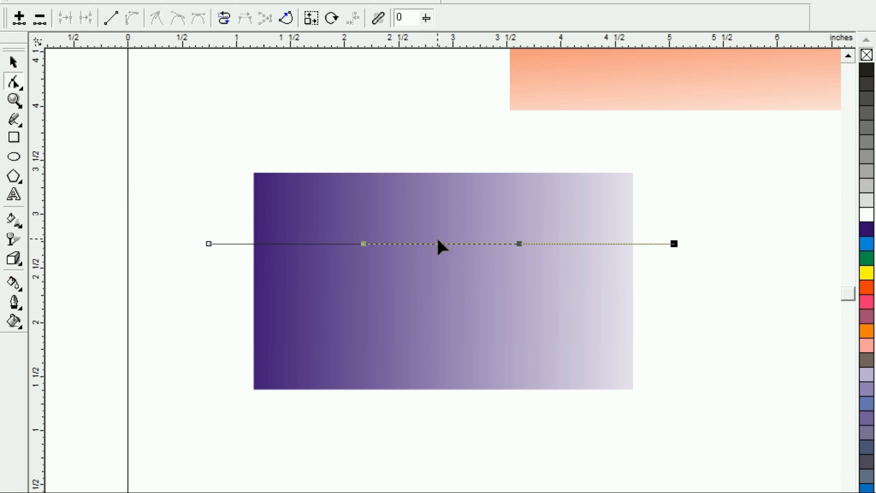
drag(437, 245, 443, 308)
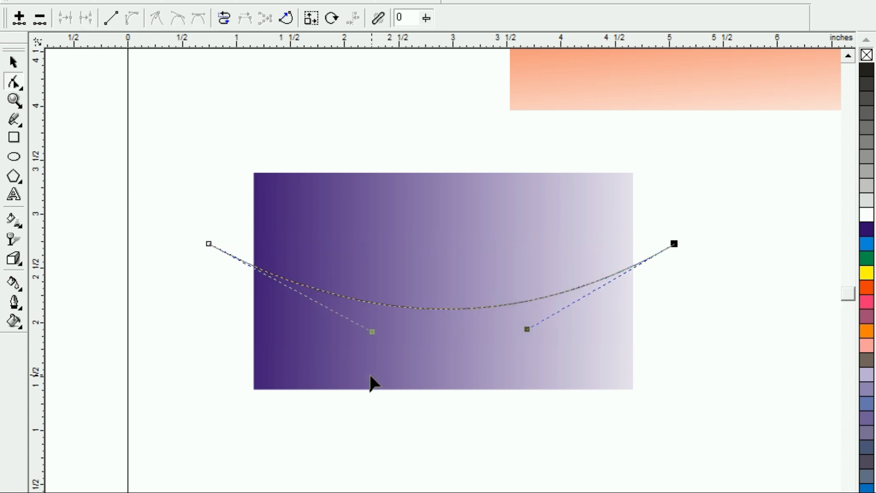
drag(373, 331, 407, 130)
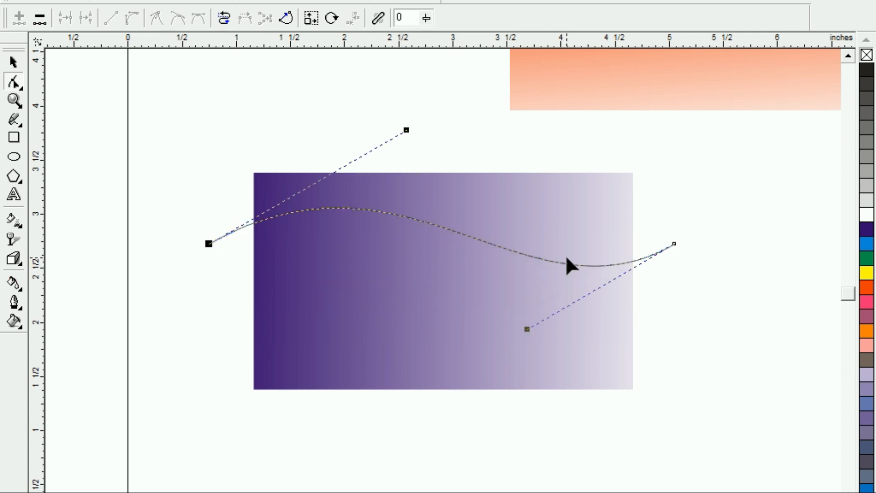
drag(675, 242, 680, 209)
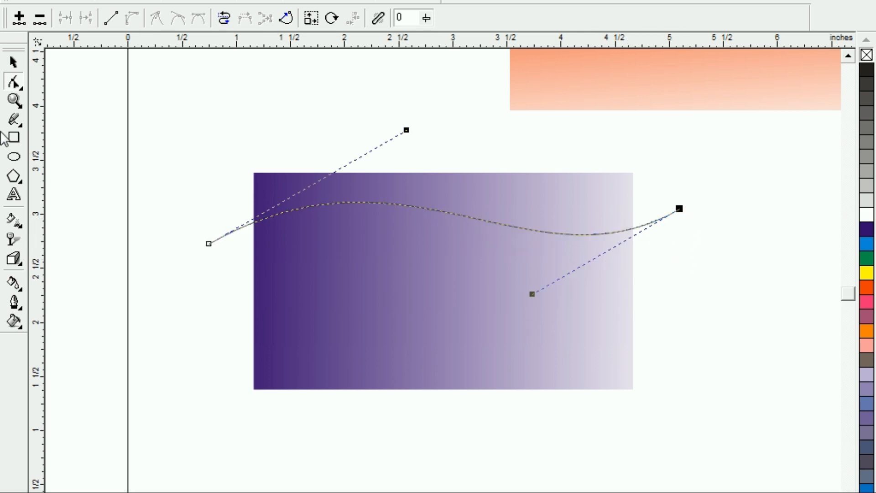
Trim the linear-gradient card along the wavy curve and split it into two separate pieces
click(14, 64)
drag(140, 97, 730, 424)
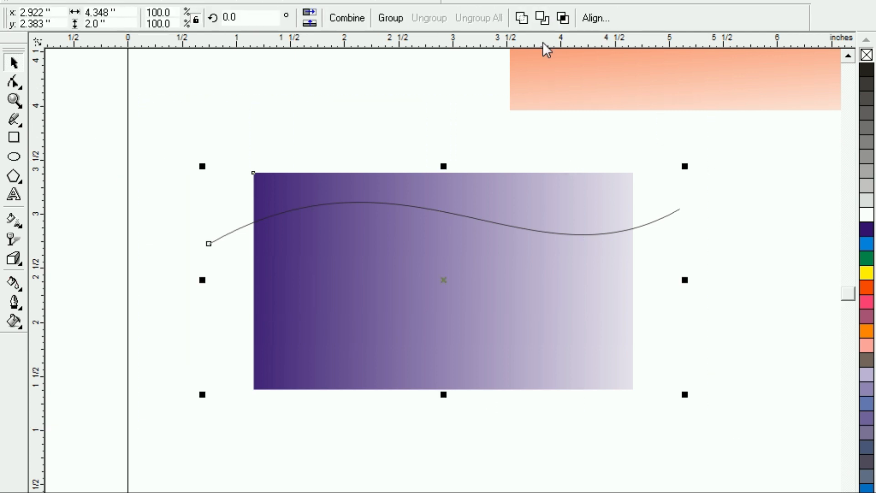
click(541, 18)
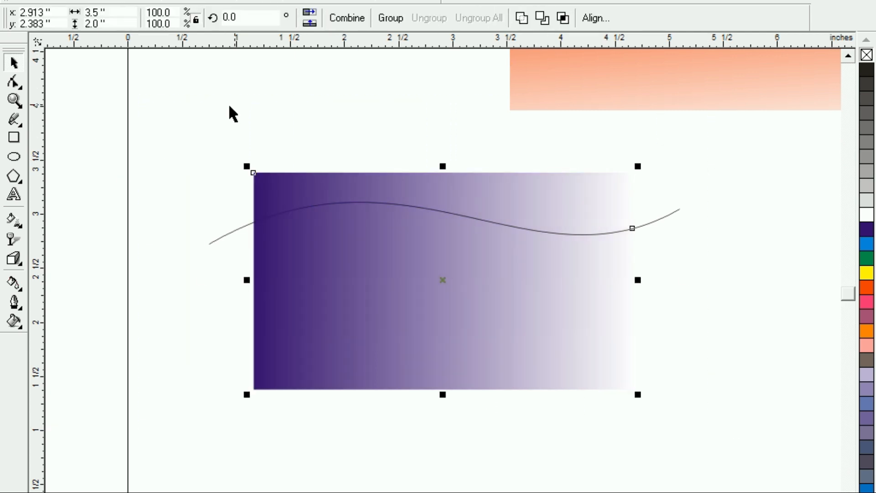
Delete the card piece below the curve and move the remaining wavy strip underneath the curve
click(228, 109)
click(387, 301)
key(Delete)
drag(440, 188, 432, 297)
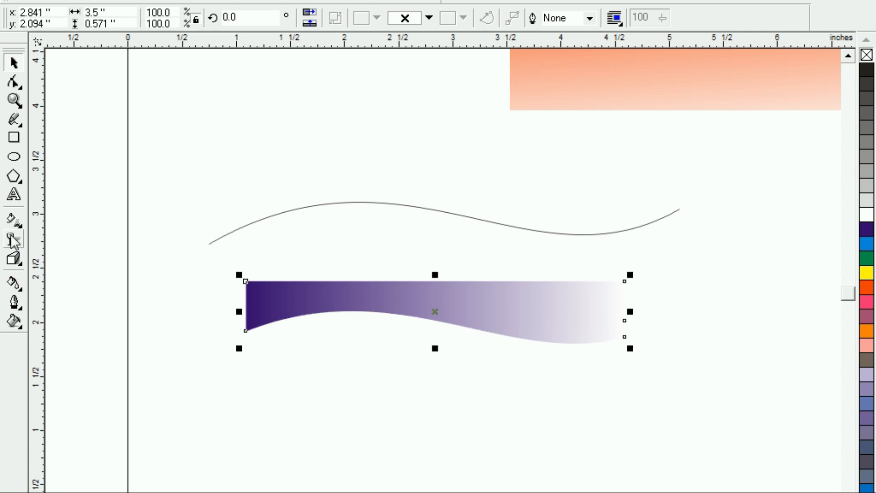
Set the wavy strip's transparency type to None so that it has a solid dark purple fill
click(12, 239)
click(112, 18)
click(48, 34)
click(114, 126)
click(423, 309)
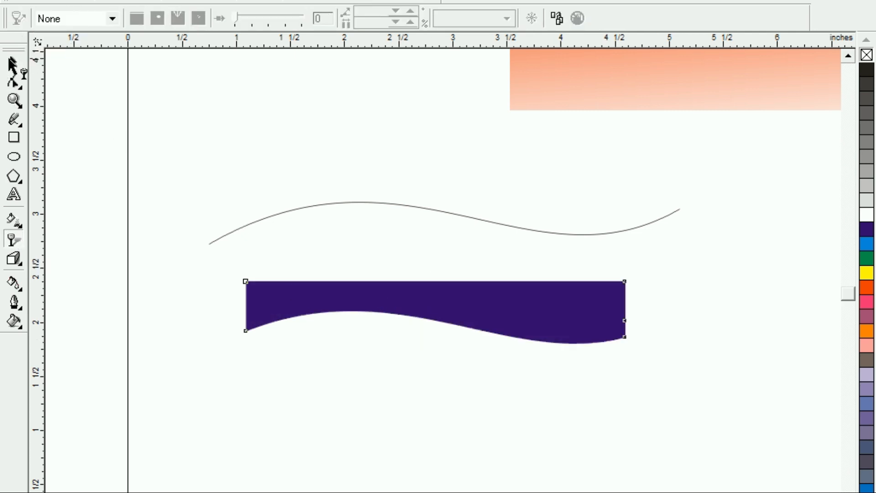
key(Delete)
key(ctrl+z)
click(13, 62)
click(190, 131)
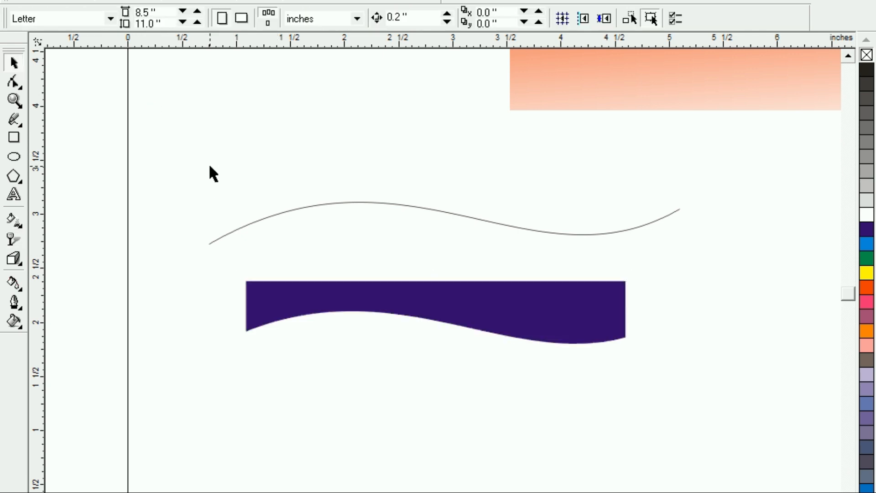
Place a copy of the orange-red gradient rectangle, without its header strip, beside the wavy purple strip
key(F3)
drag(528, 163, 617, 311)
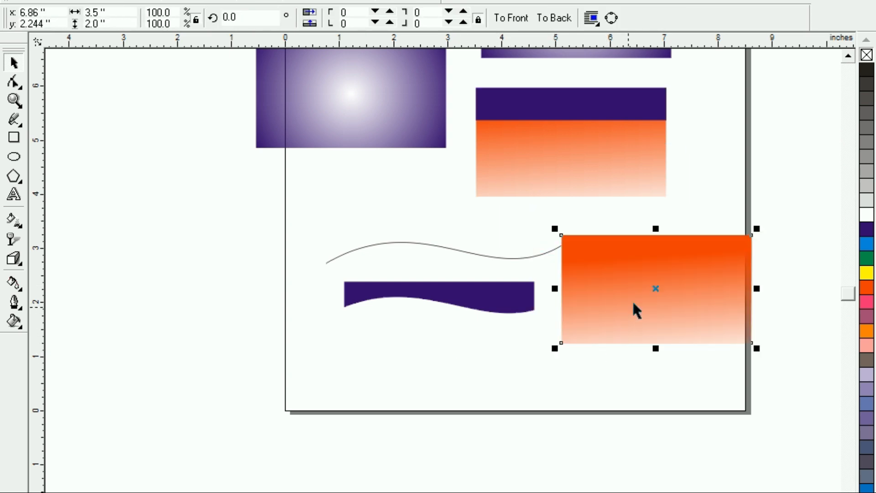
drag(635, 307, 619, 325)
Align the wavy purple strip with the orange-red gradient rectangle, centred horizontally and flush along their top edges
click(463, 297)
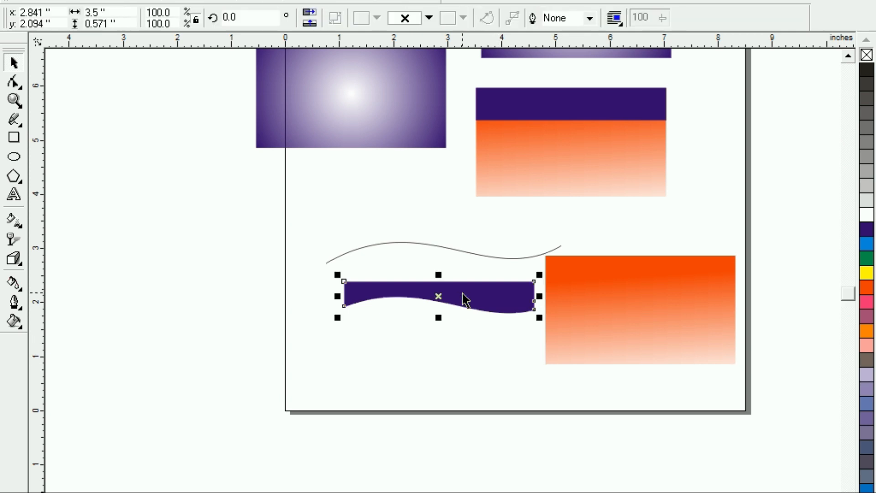
shift+click(634, 318)
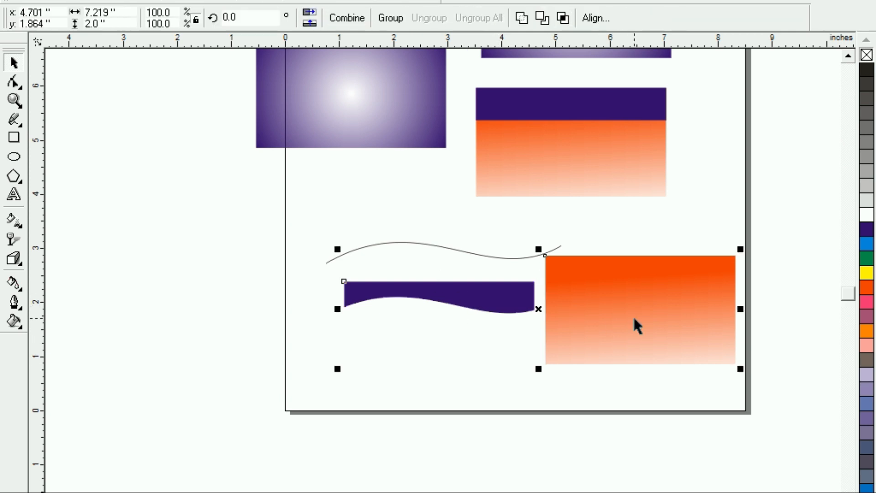
key(c)
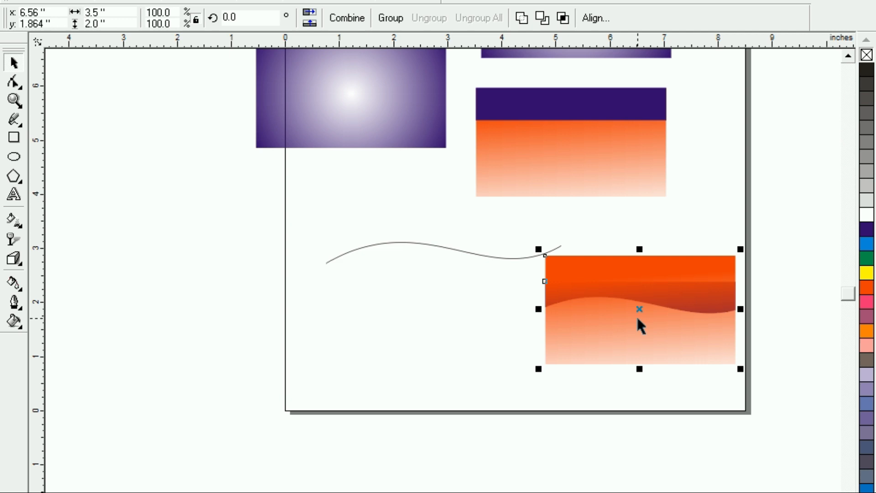
key(t)
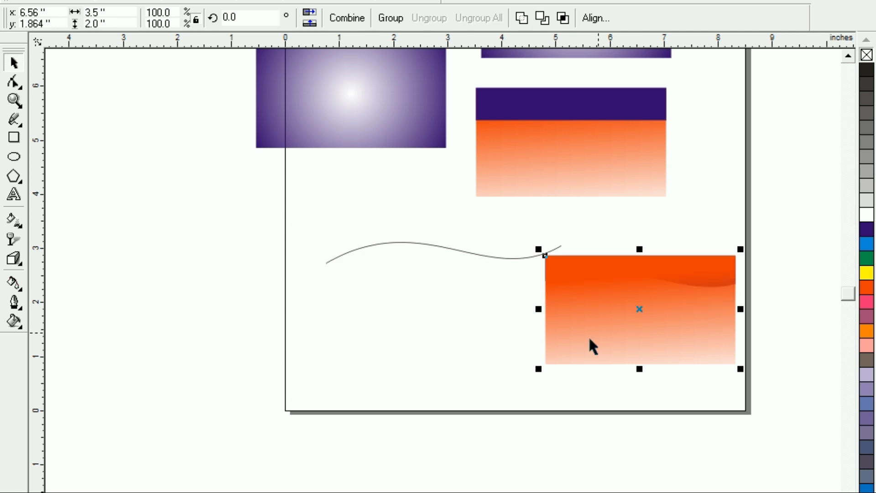
key(Escape)
Send the orange-red gradient rectangle behind the wavy strip and delete the leftover wavy guide curve
click(601, 358)
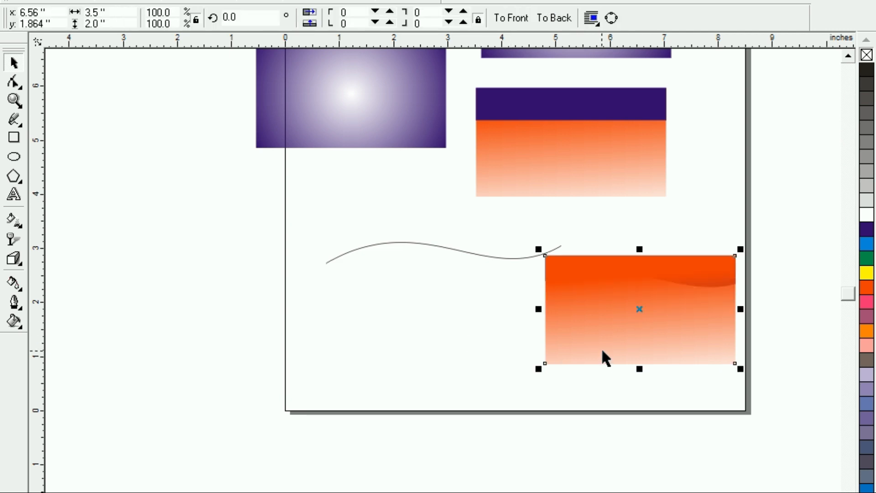
key(shift+Page_Down)
key(Escape)
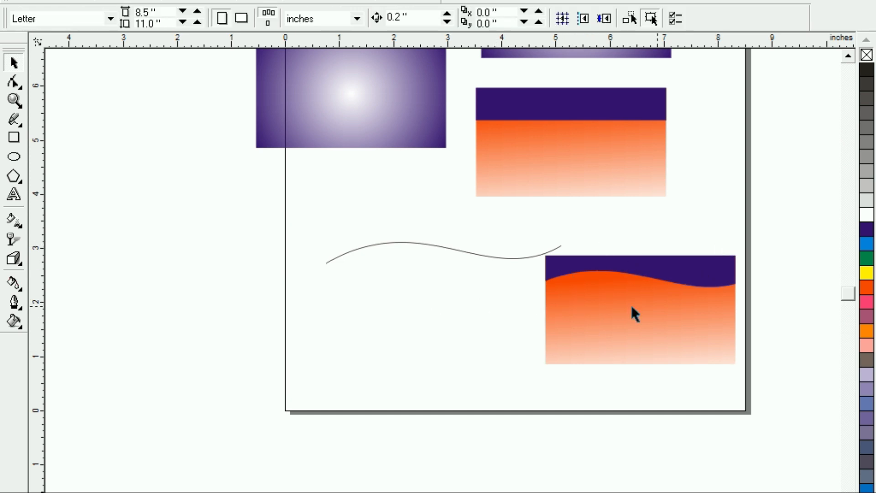
click(465, 249)
key(Delete)
Recolour the wavy header strip of the orange-red card with a blue fill and a blue outline
drag(568, 290, 821, 395)
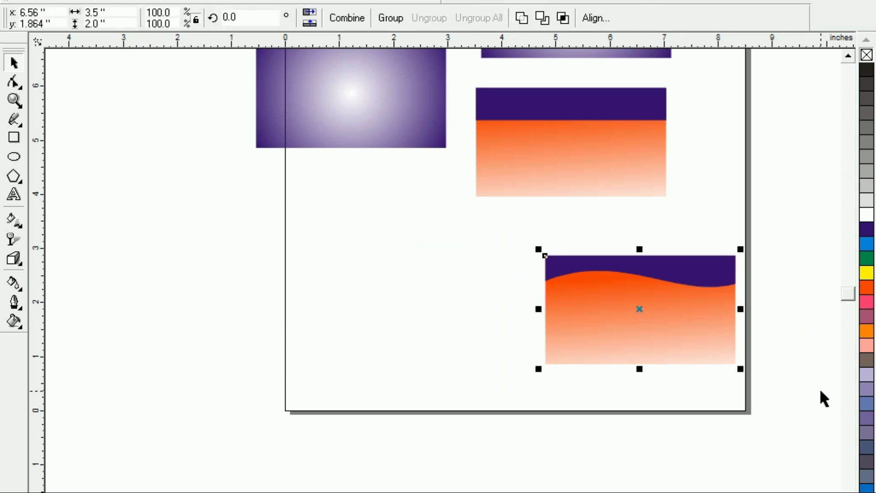
key(shift+F2)
key(F3)
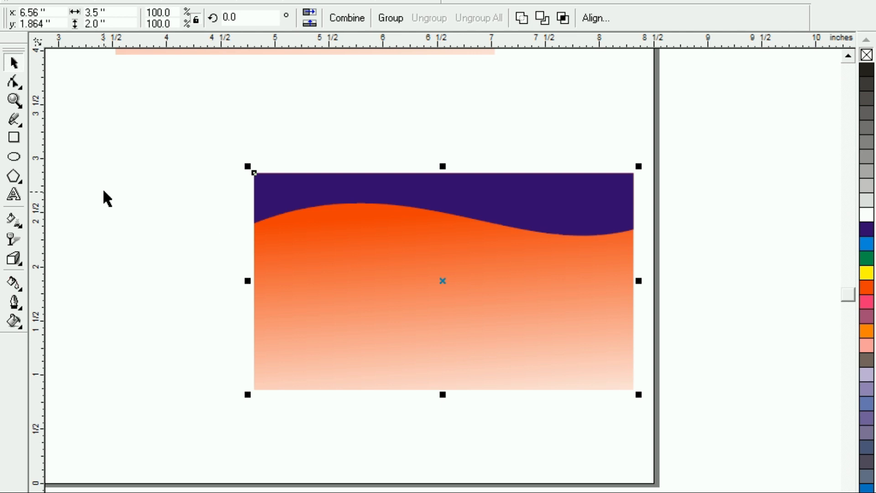
click(105, 197)
click(452, 189)
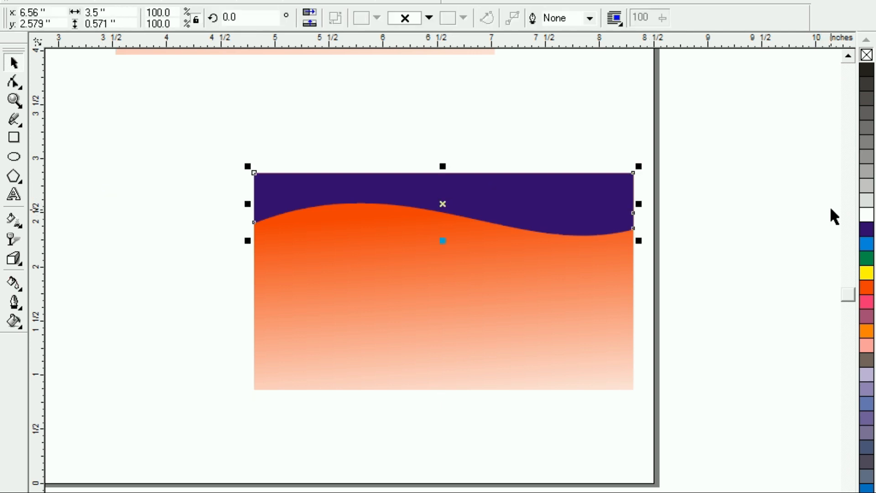
click(867, 245)
right_click(867, 245)
click(119, 243)
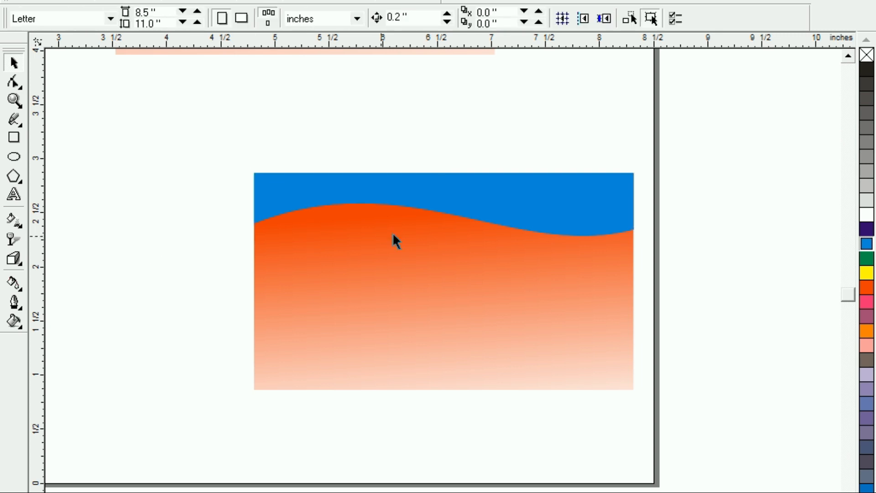
Place a copy of the whole blue-strip wavy card to the left of the original
click(452, 197)
key(F3)
drag(291, 197, 588, 389)
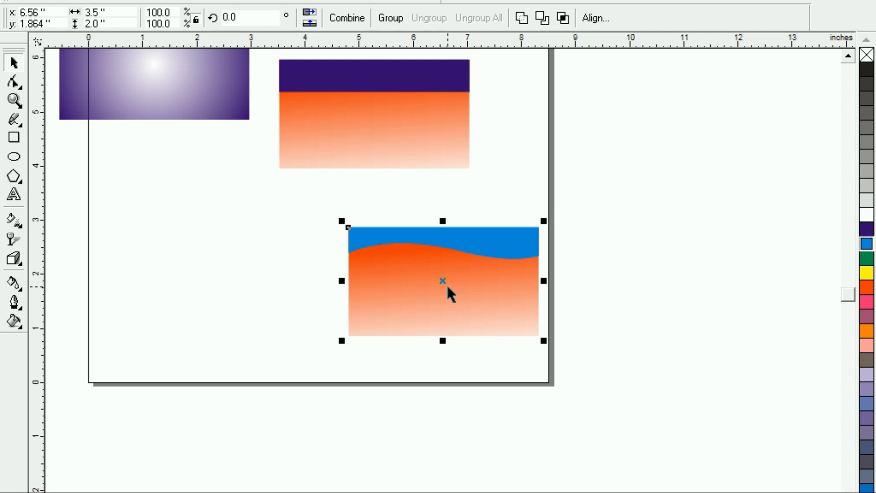
drag(444, 281, 218, 283)
Mirror the copied card's blue wavy strip vertically and align it flush with the card's bottom edge
click(196, 166)
click(213, 233)
drag(215, 221, 216, 273)
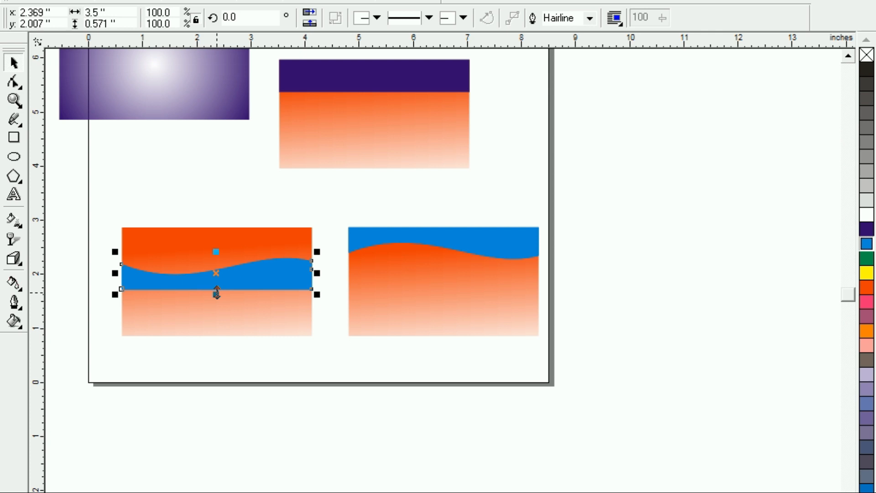
shift+click(189, 318)
key(b)
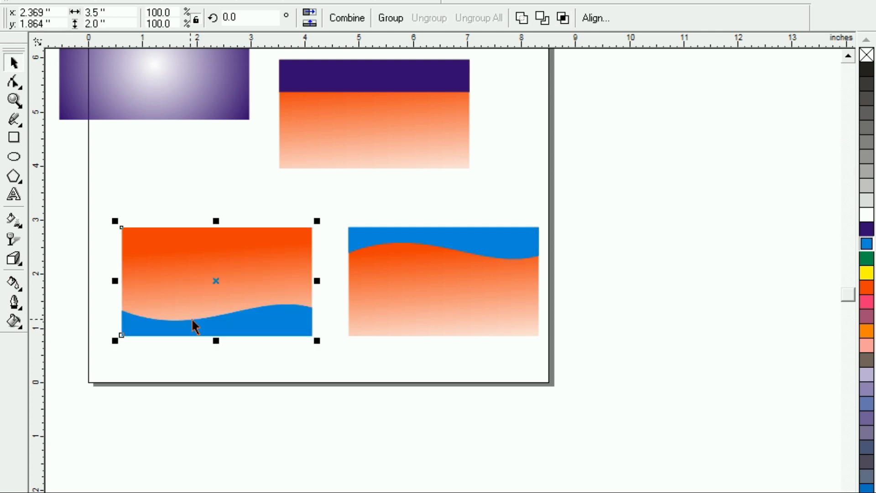
click(193, 368)
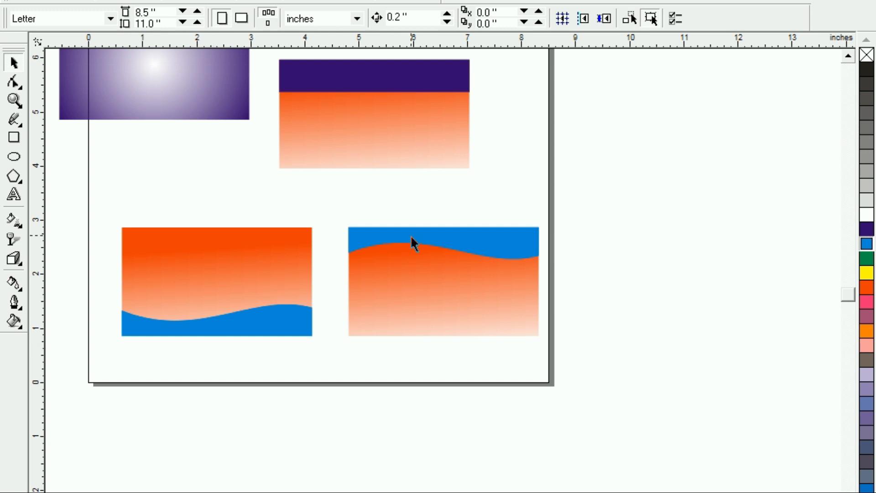
Mirror the blue wavy header strip of the original card horizontally
drag(409, 236, 413, 278)
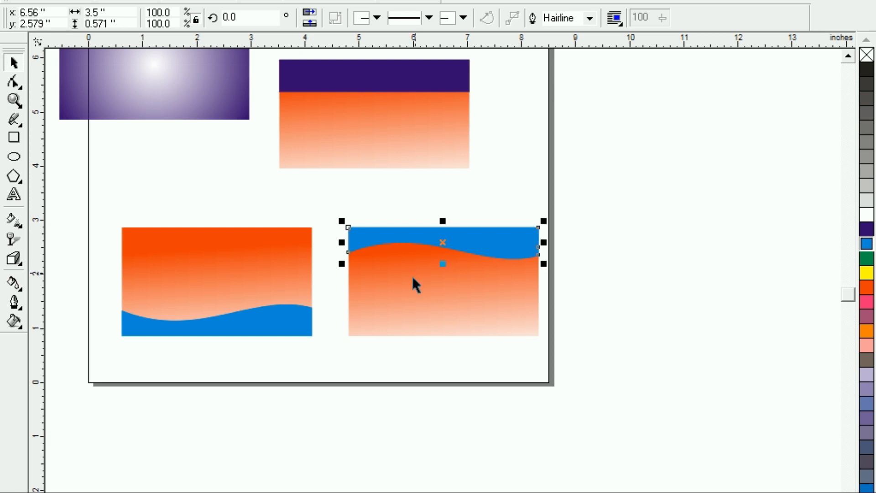
click(357, 376)
click(469, 244)
click(312, 17)
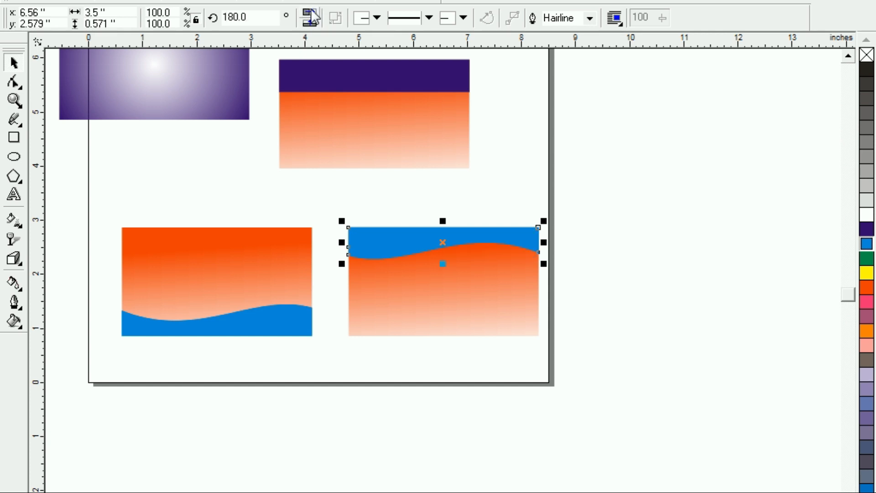
click(313, 16)
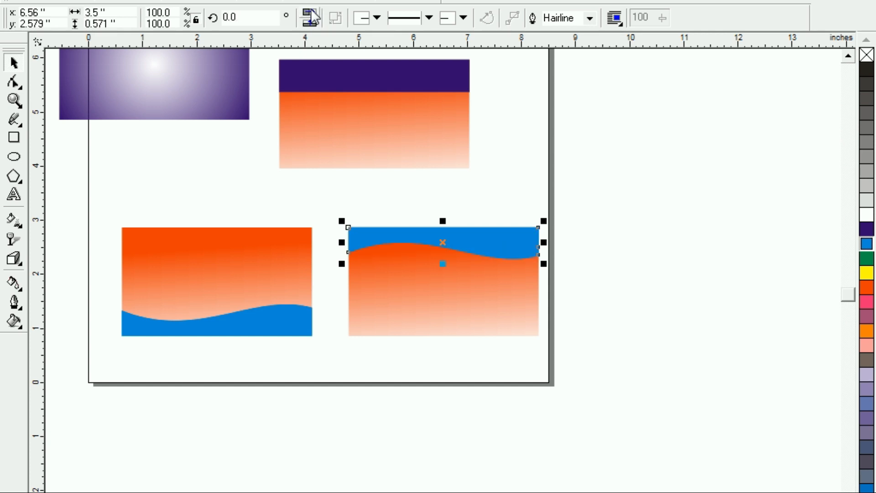
click(316, 17)
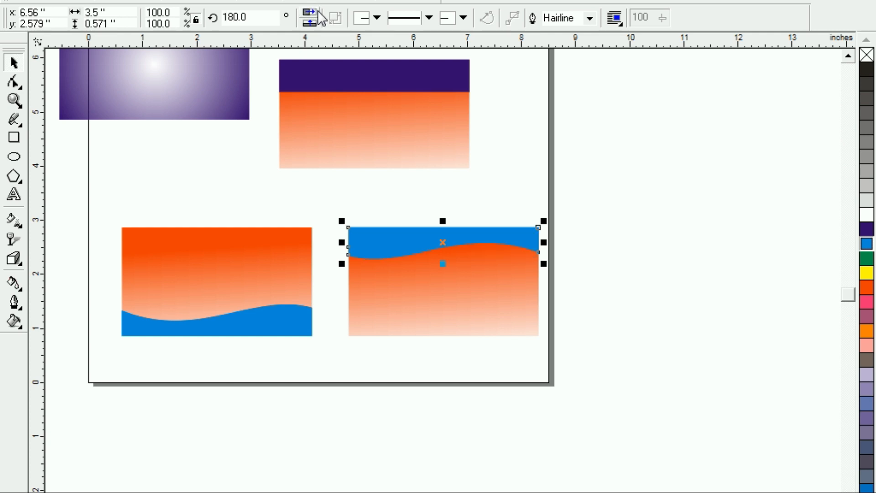
click(188, 185)
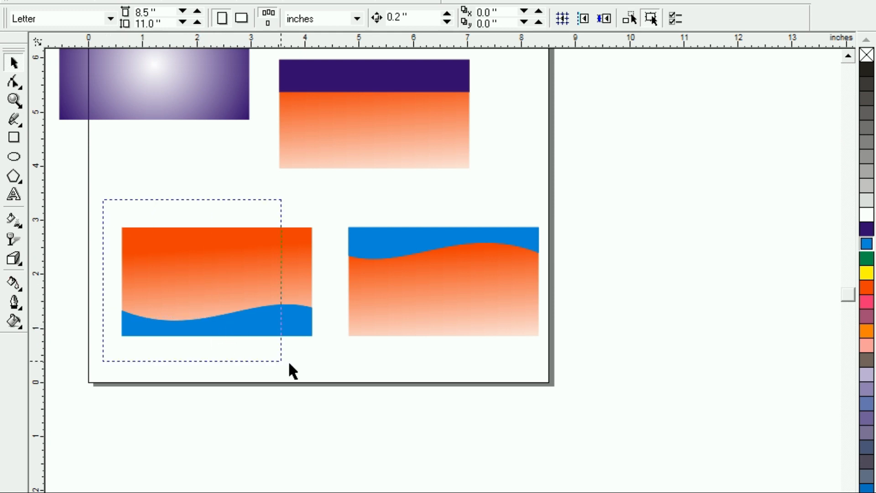
Place a copy of the card with the bottom blue wave across the page's right edge
drag(289, 363, 288, 363)
drag(219, 283, 613, 174)
key(Escape)
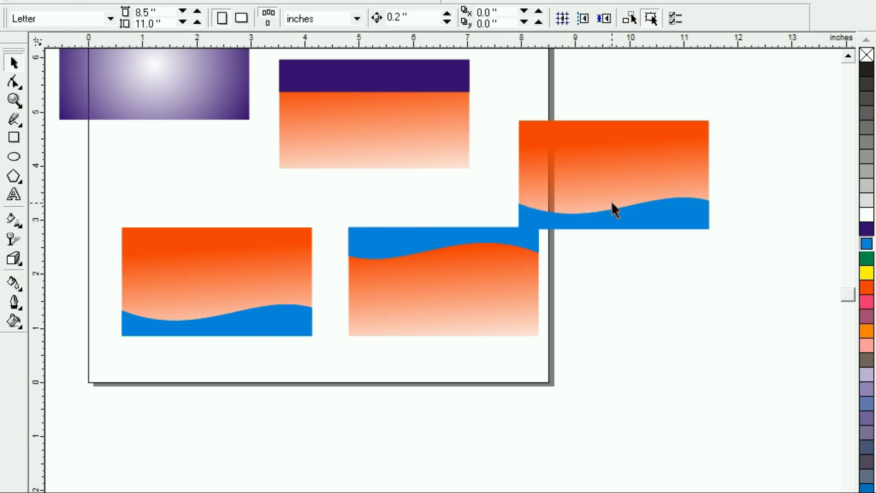
Add a vertically mirrored copy of the new card's blue strip, align it to the card's top edge, and mirror it horizontally
click(611, 221)
drag(613, 229, 607, 179)
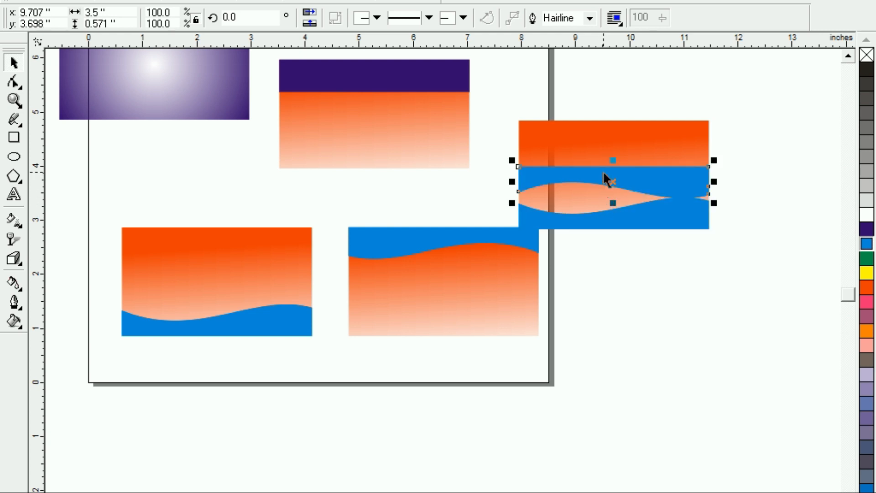
shift+click(595, 148)
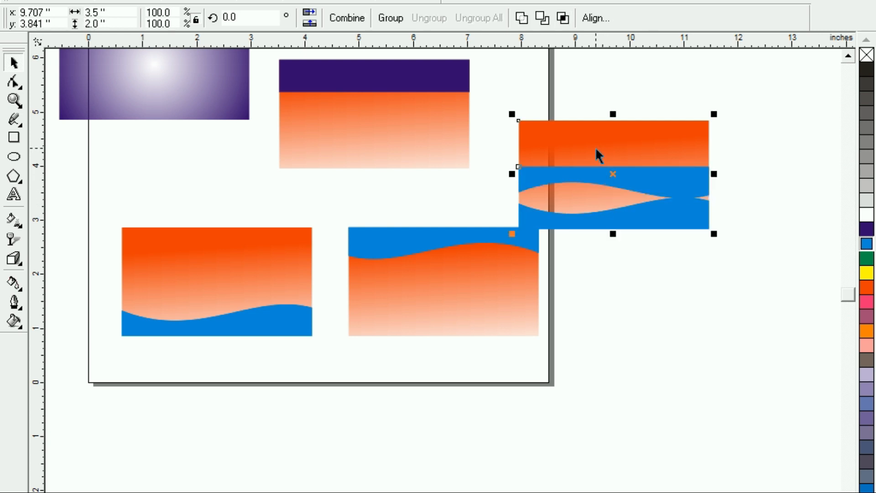
key(t)
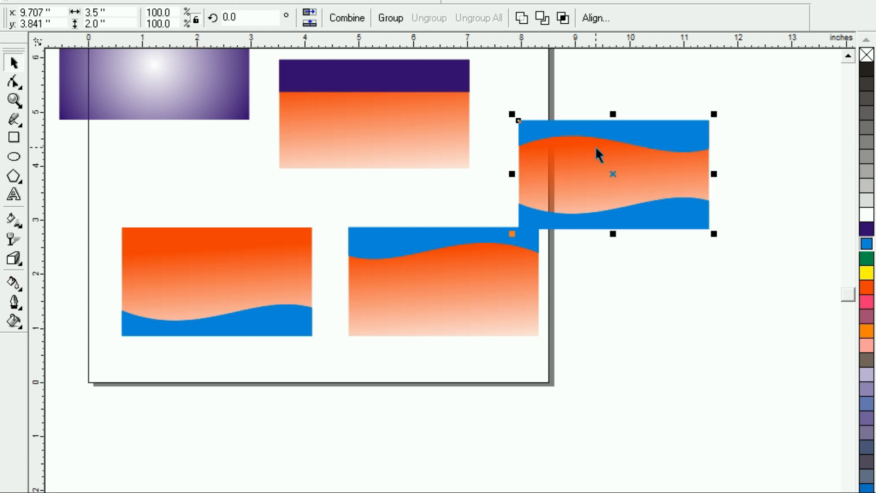
click(655, 259)
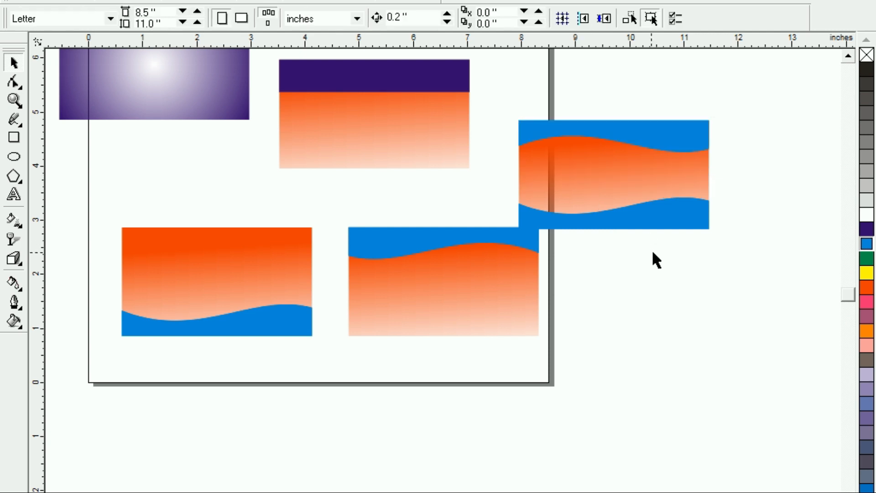
click(546, 119)
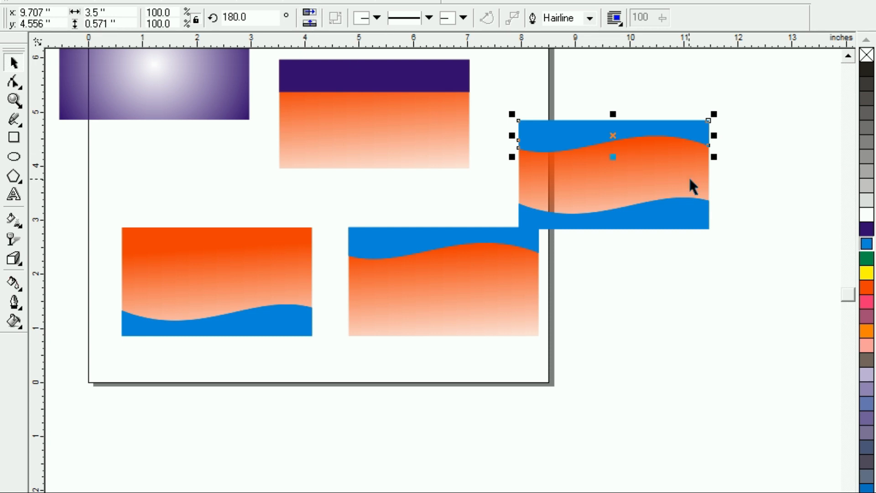
Try mirroring the bottom wavy strip of the two-strip card horizontally and flip it back
click(641, 226)
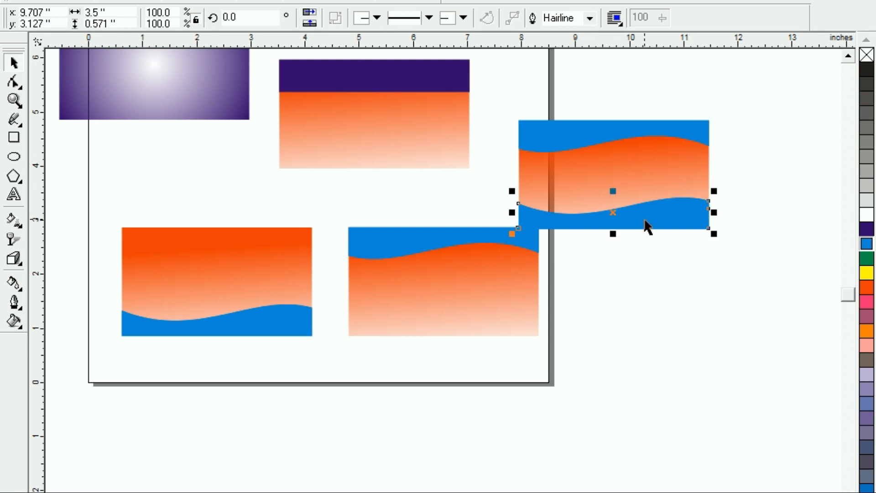
click(313, 14)
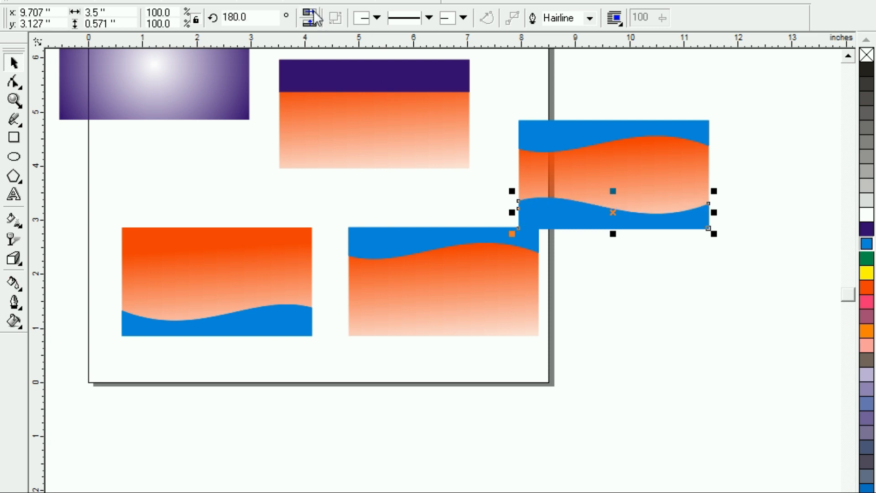
click(313, 13)
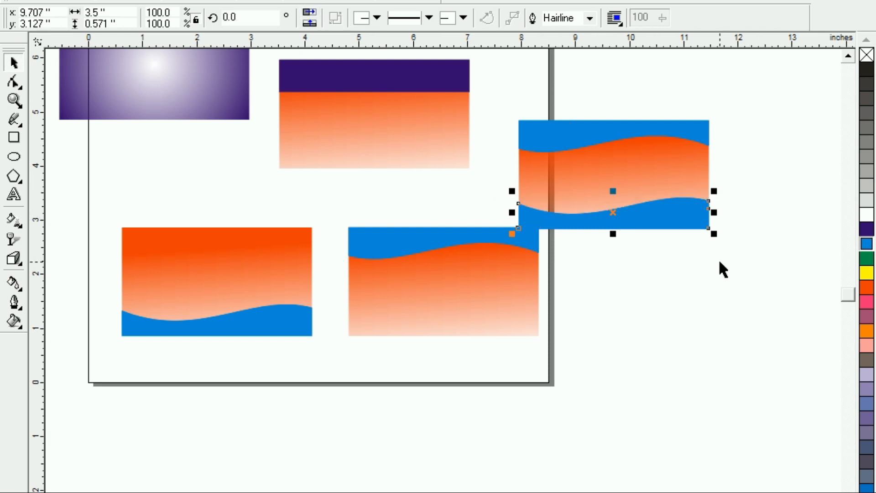
click(728, 271)
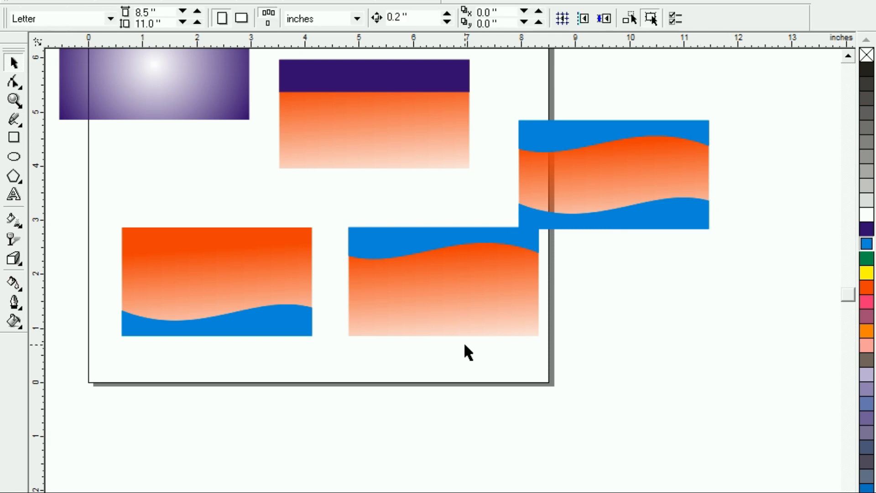
Select the unfilled upright card rectangle in the page's upper-left corner
key(F3)
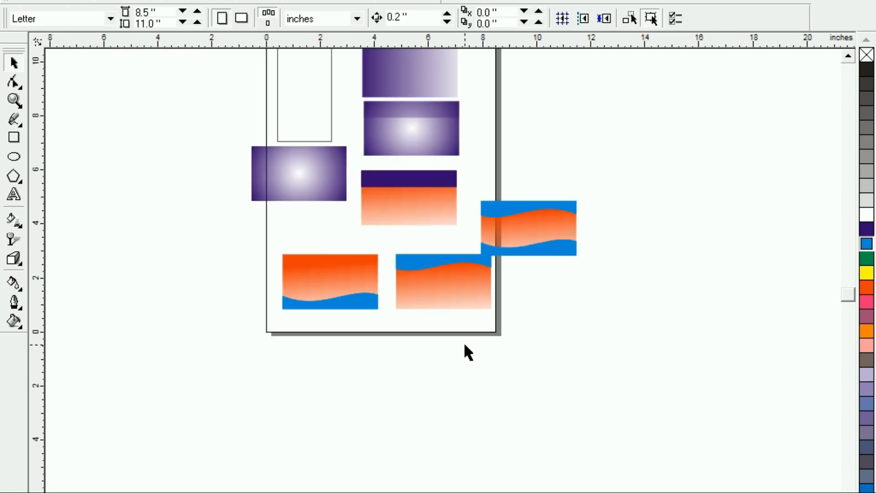
key(F3)
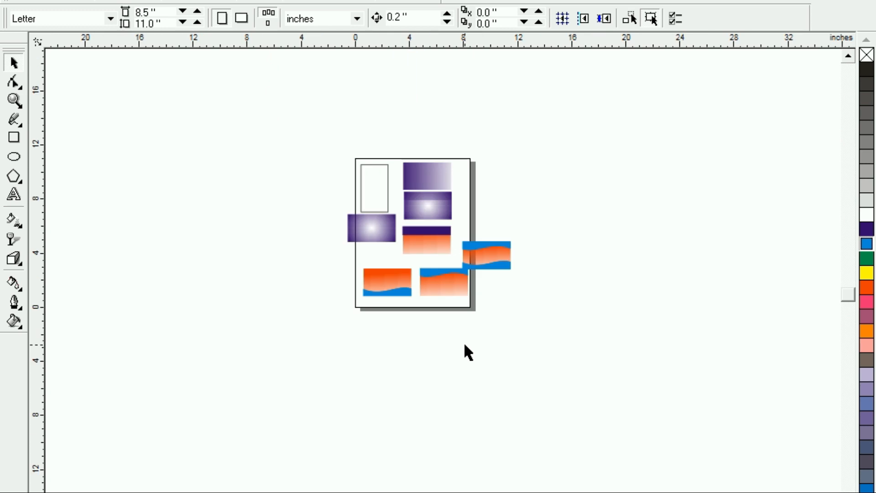
click(380, 209)
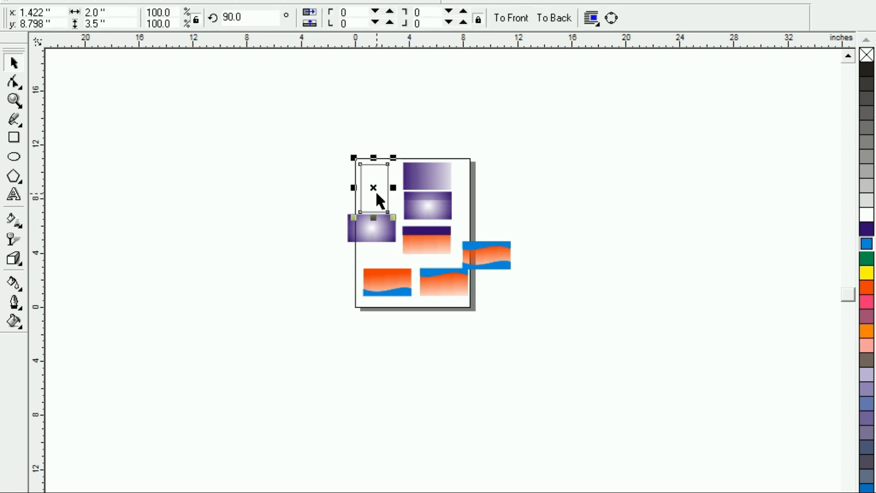
key(shift+F2)
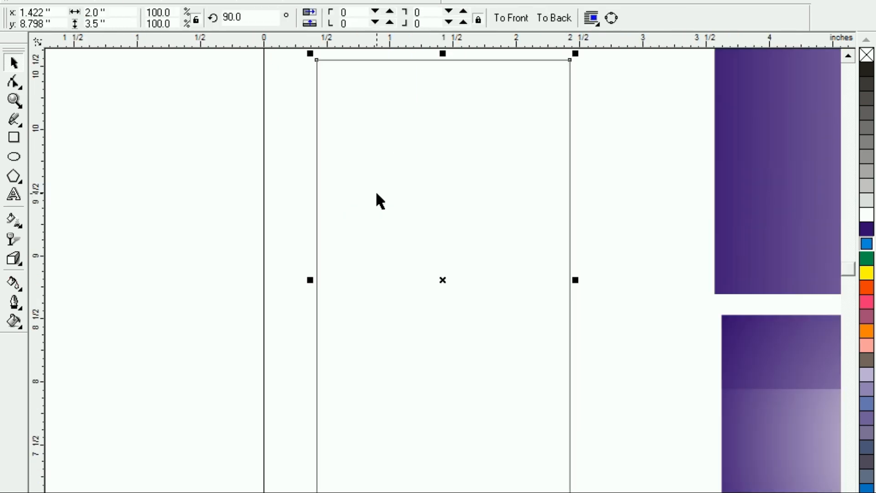
click(270, 165)
key(F7)
click(14, 63)
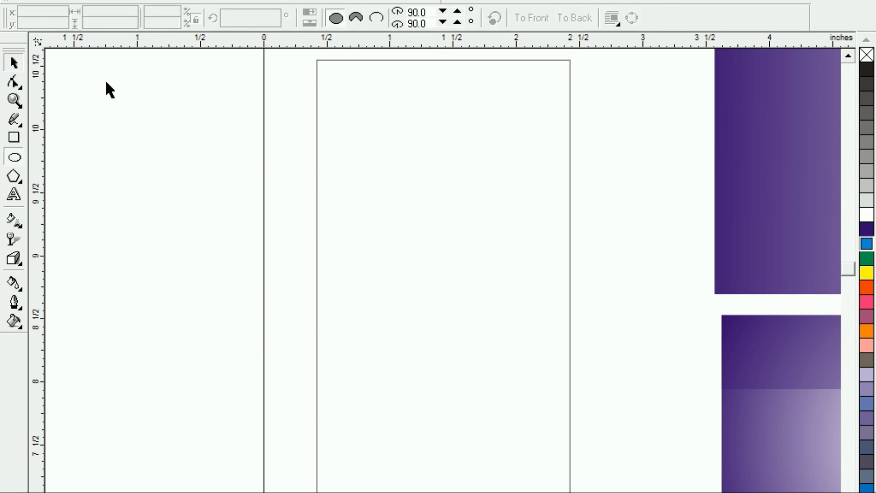
Start a linear fountain fill on the upright card with a -90 degree angle and a custom color blend
drag(350, 158, 354, 158)
key(F11)
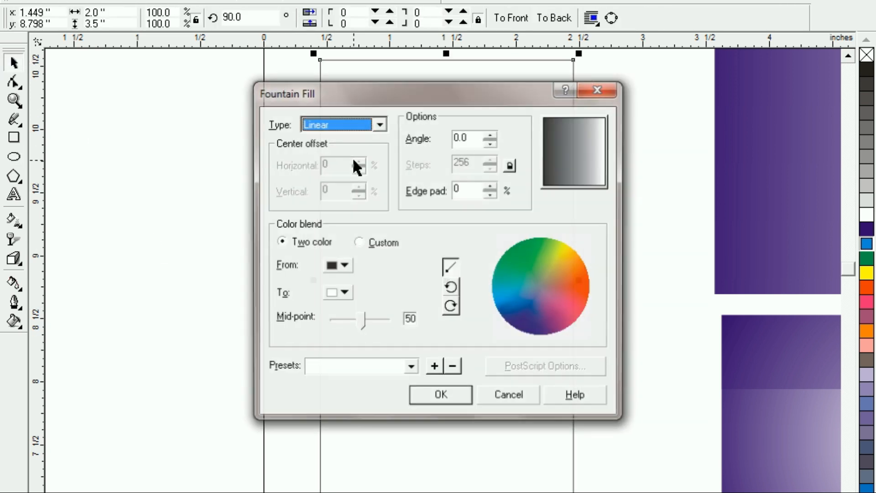
key(Tab)
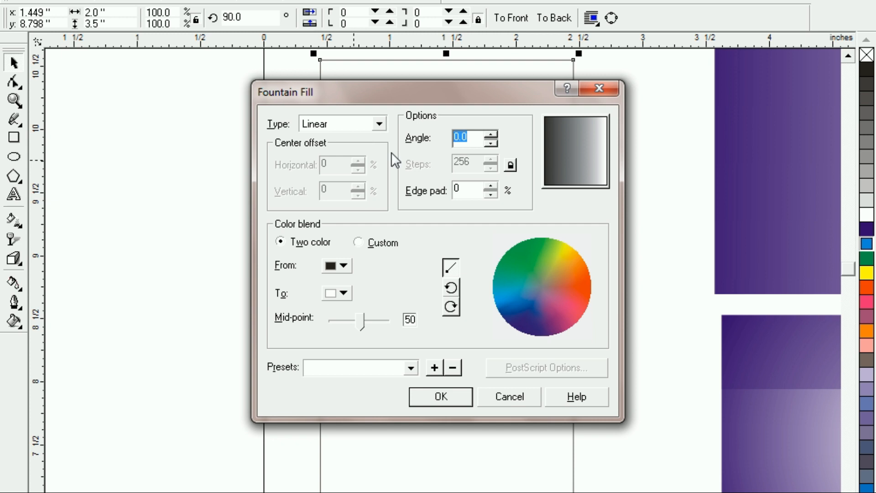
text(-90)
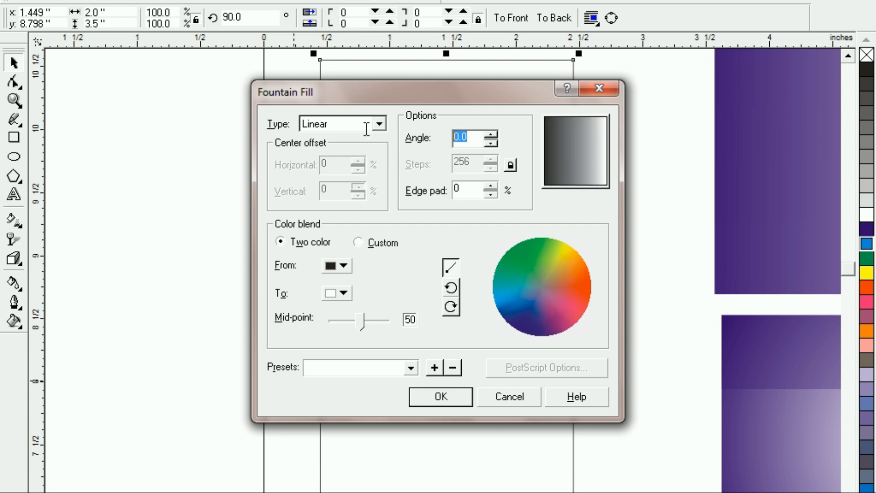
text(-90)
click(358, 243)
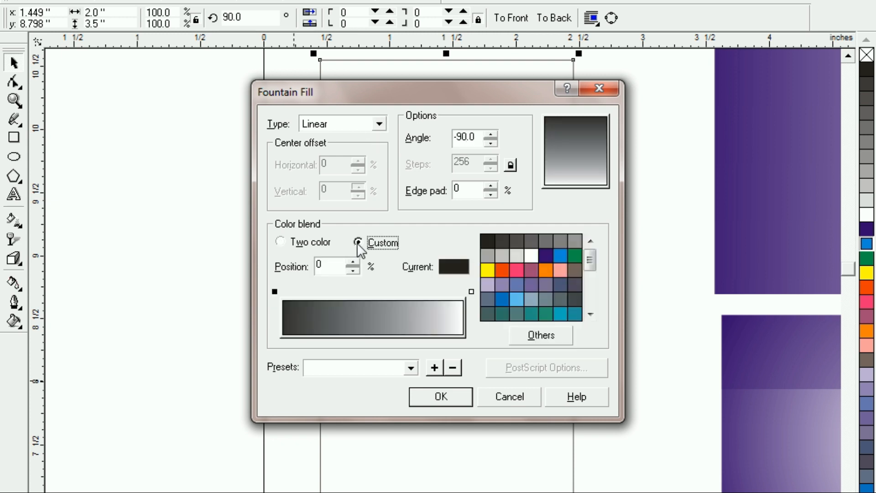
Add an orange color marker at 49% and a pink one at 92% to the custom blend and apply the fill
double_click(283, 291)
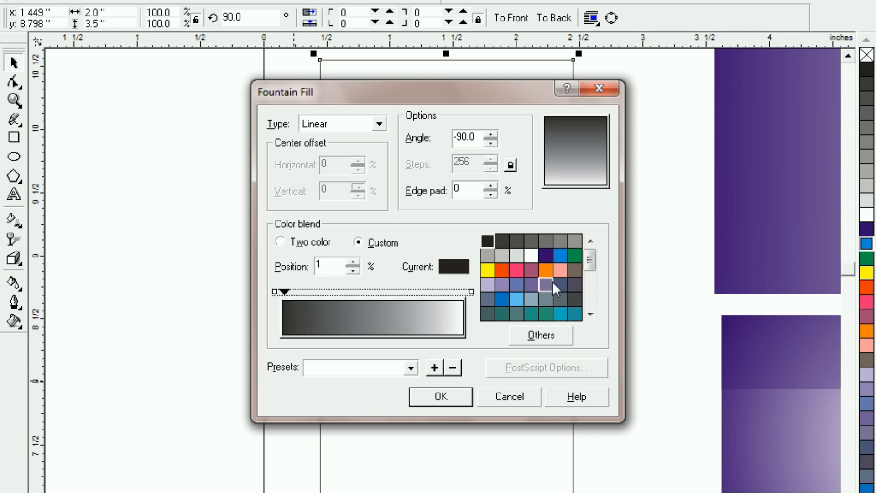
click(546, 269)
drag(283, 291, 368, 294)
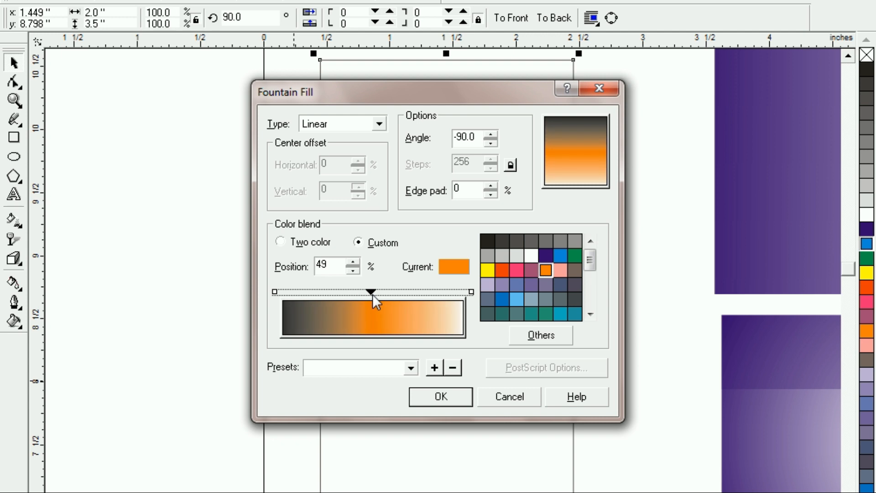
double_click(382, 289)
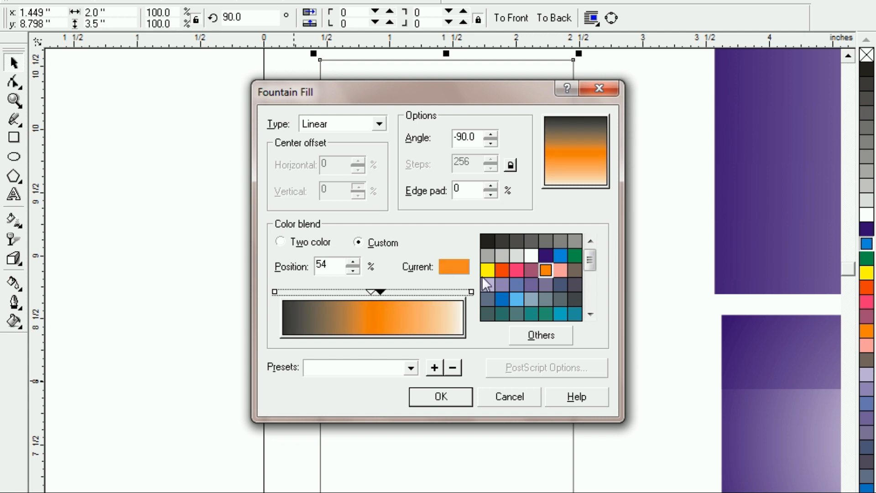
click(517, 271)
mouse_move(386, 290)
mouse_down()
mouse_move(379, 291)
mouse_move(450, 294)
mouse_up()
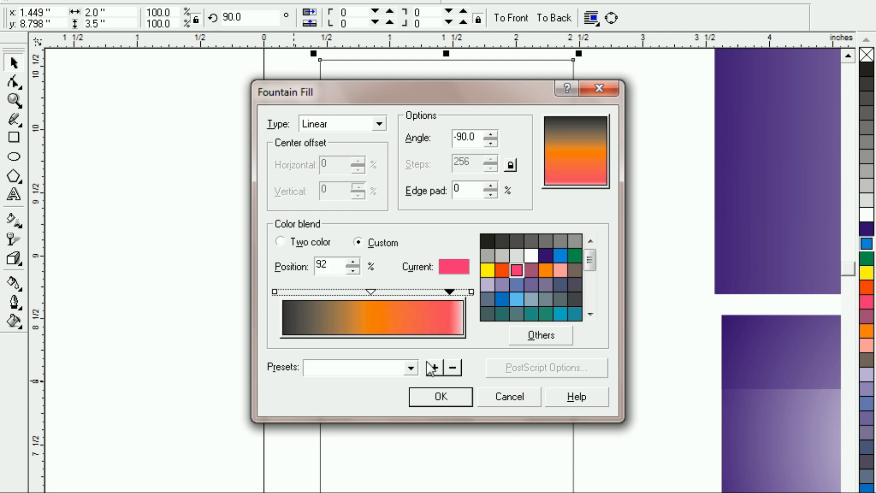
click(419, 395)
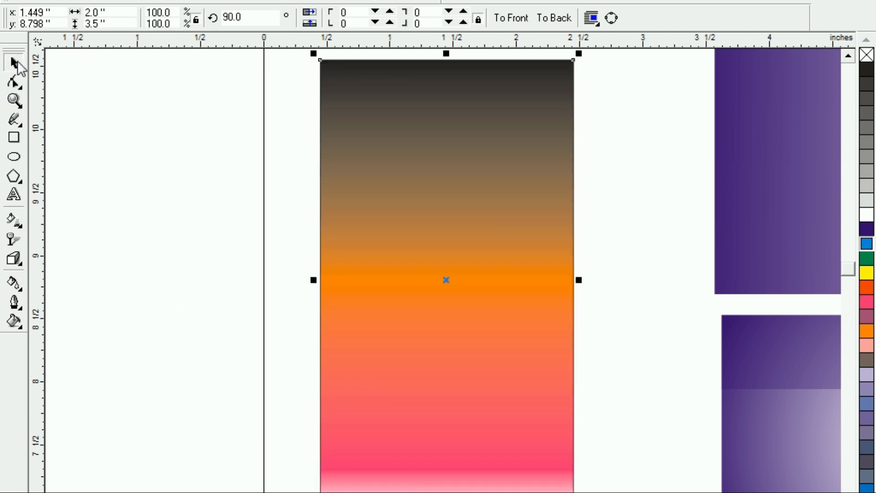
Remove the outline from the black, orange and pink gradient card
click(178, 222)
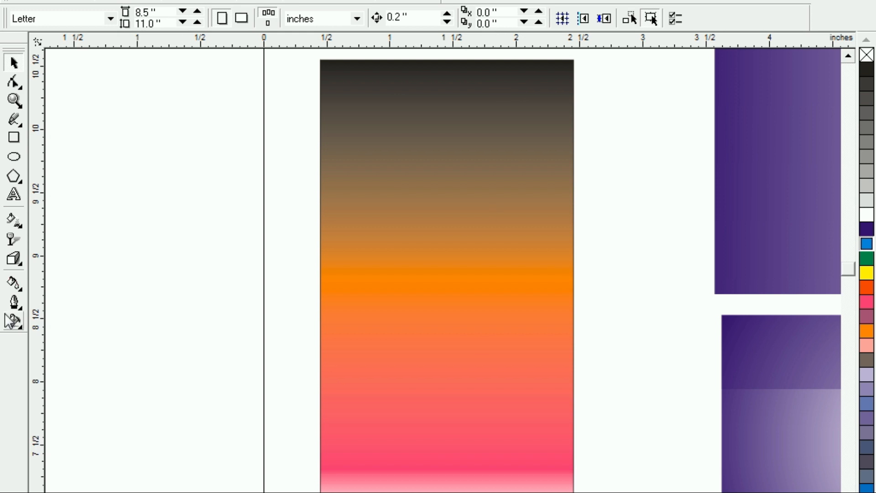
click(475, 293)
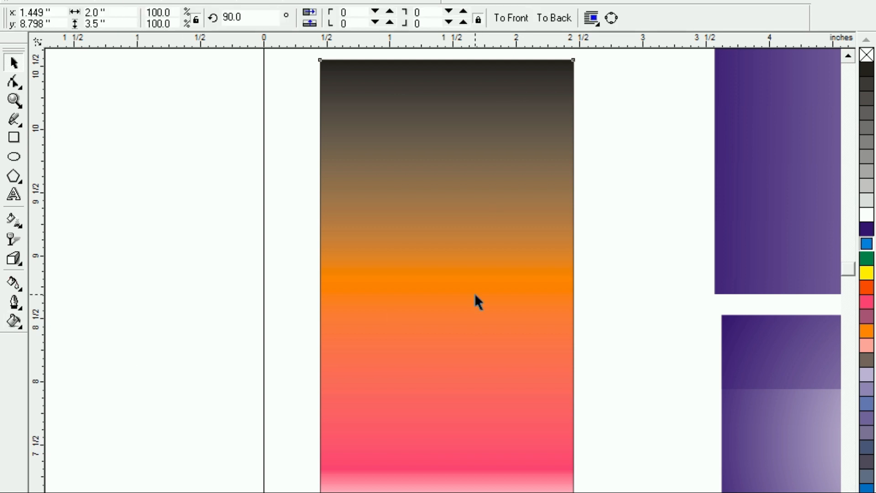
key(F3)
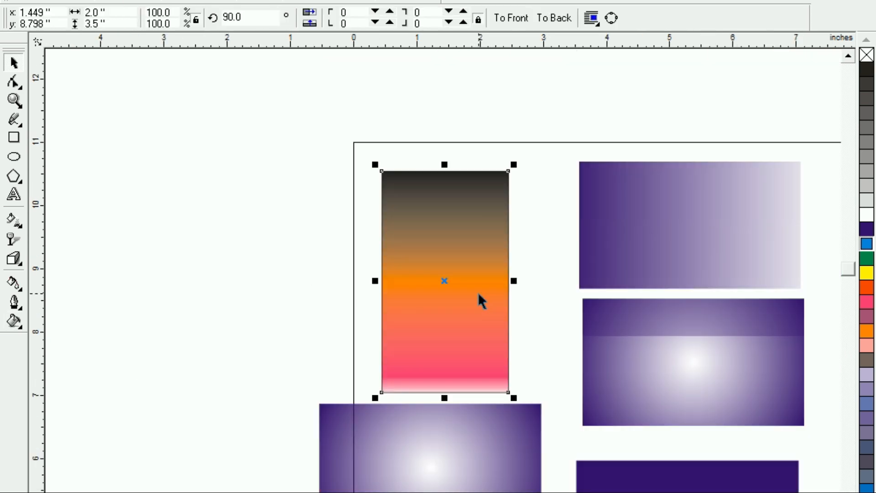
right_click(866, 54)
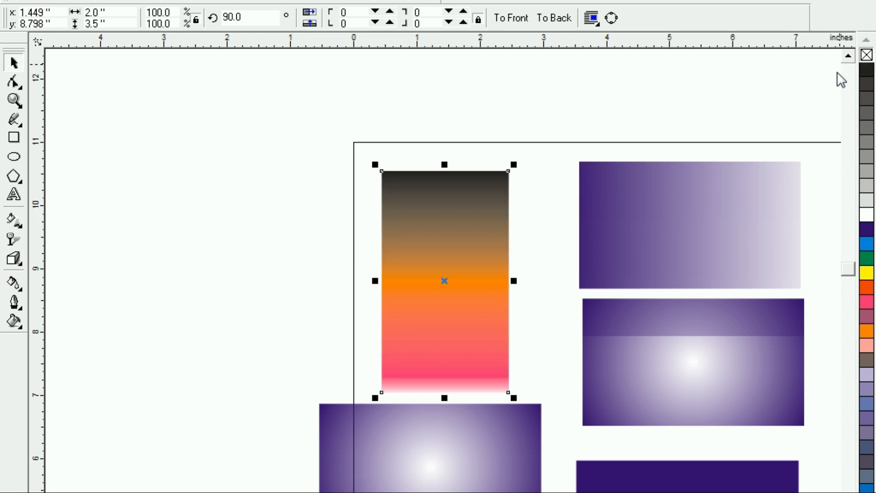
click(246, 284)
Move the upright gradient card about 0.9 inch toward the purple linear gradient card, centring it near x 2.355, y 8.906 inches
drag(449, 235, 511, 250)
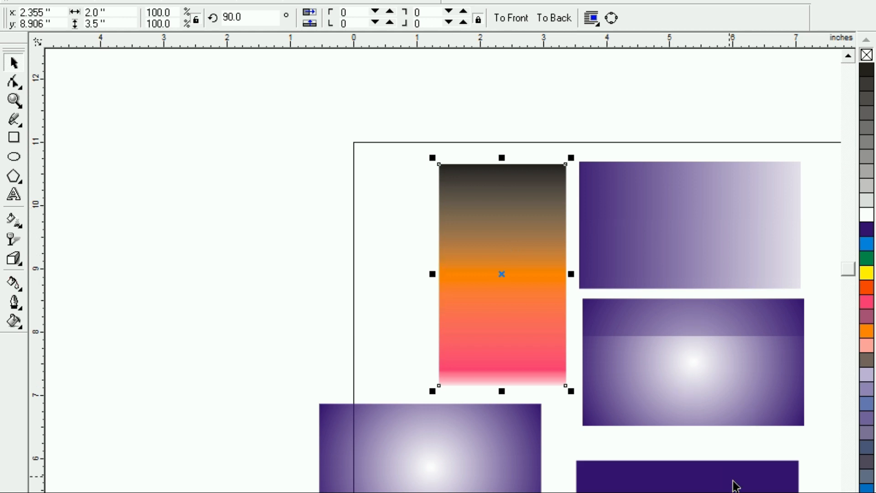
click(343, 285)
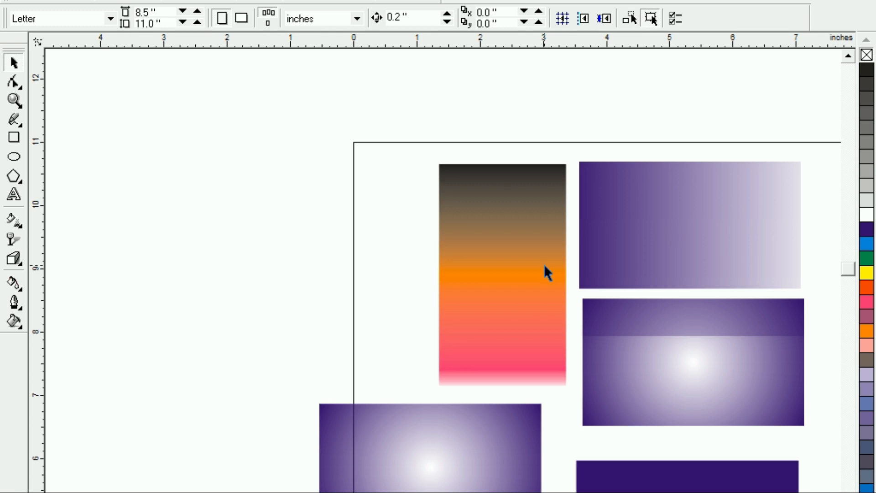
key(F4)
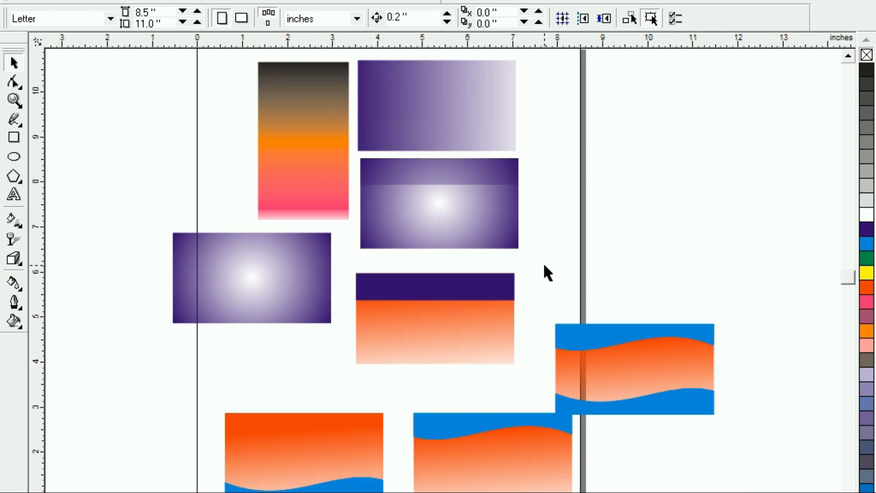